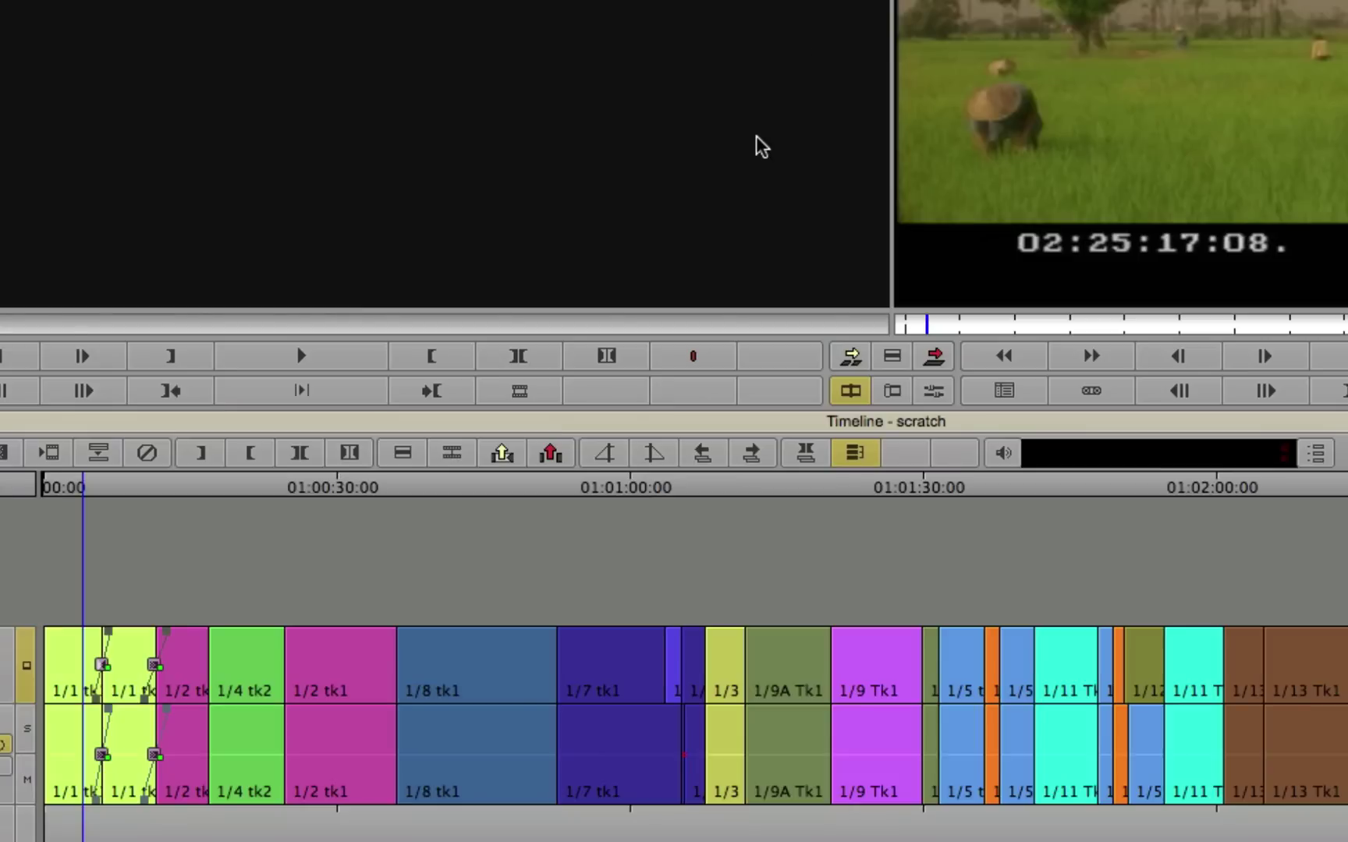
- Scrub the sequence, then apply Pan and Scan from the Reformat category to the first V1 clip
click(271, 837)
mouse_move(271, 838)
mouse_down()
mouse_move(481, 836)
mouse_move(290, 826)
mouse_up()
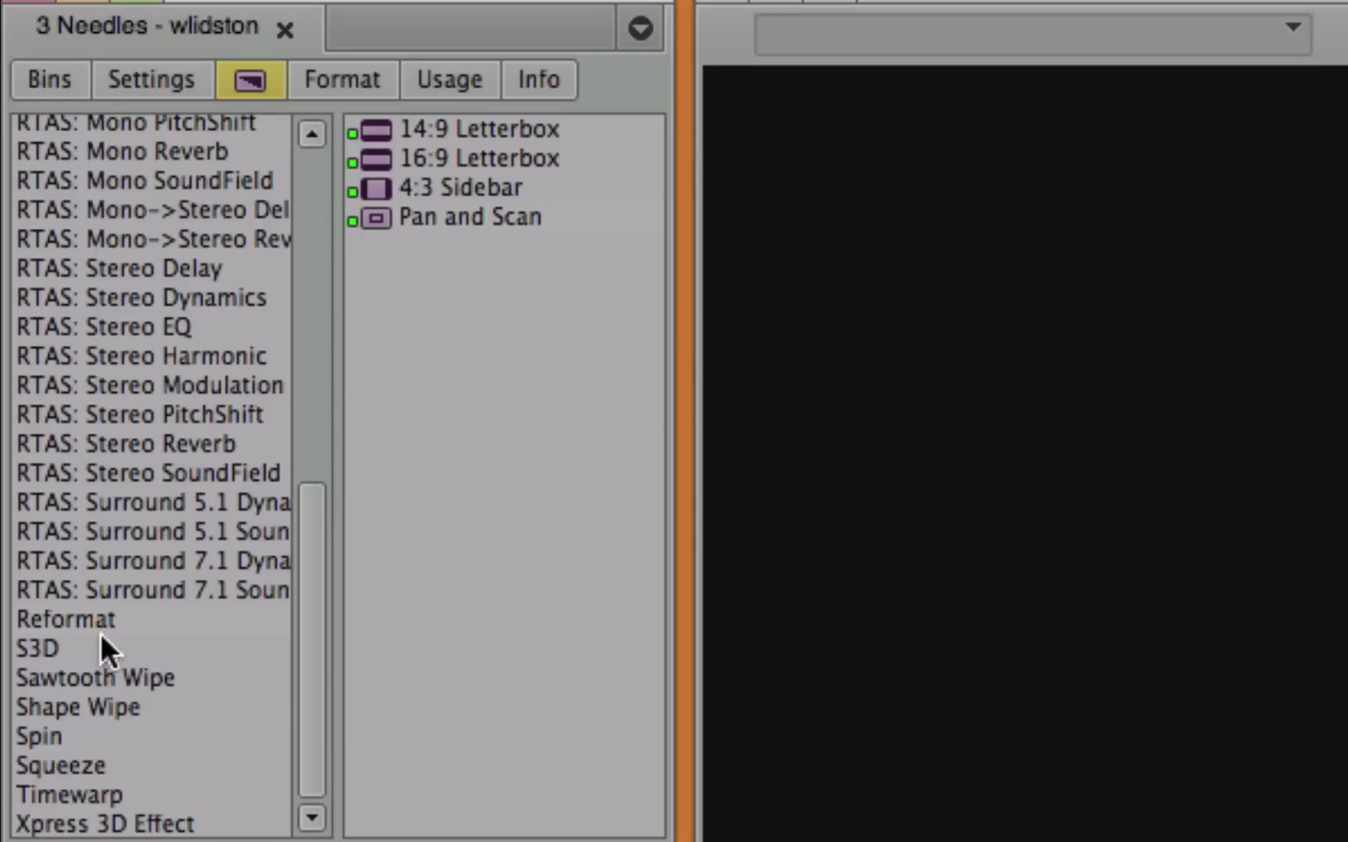
click(161, 625)
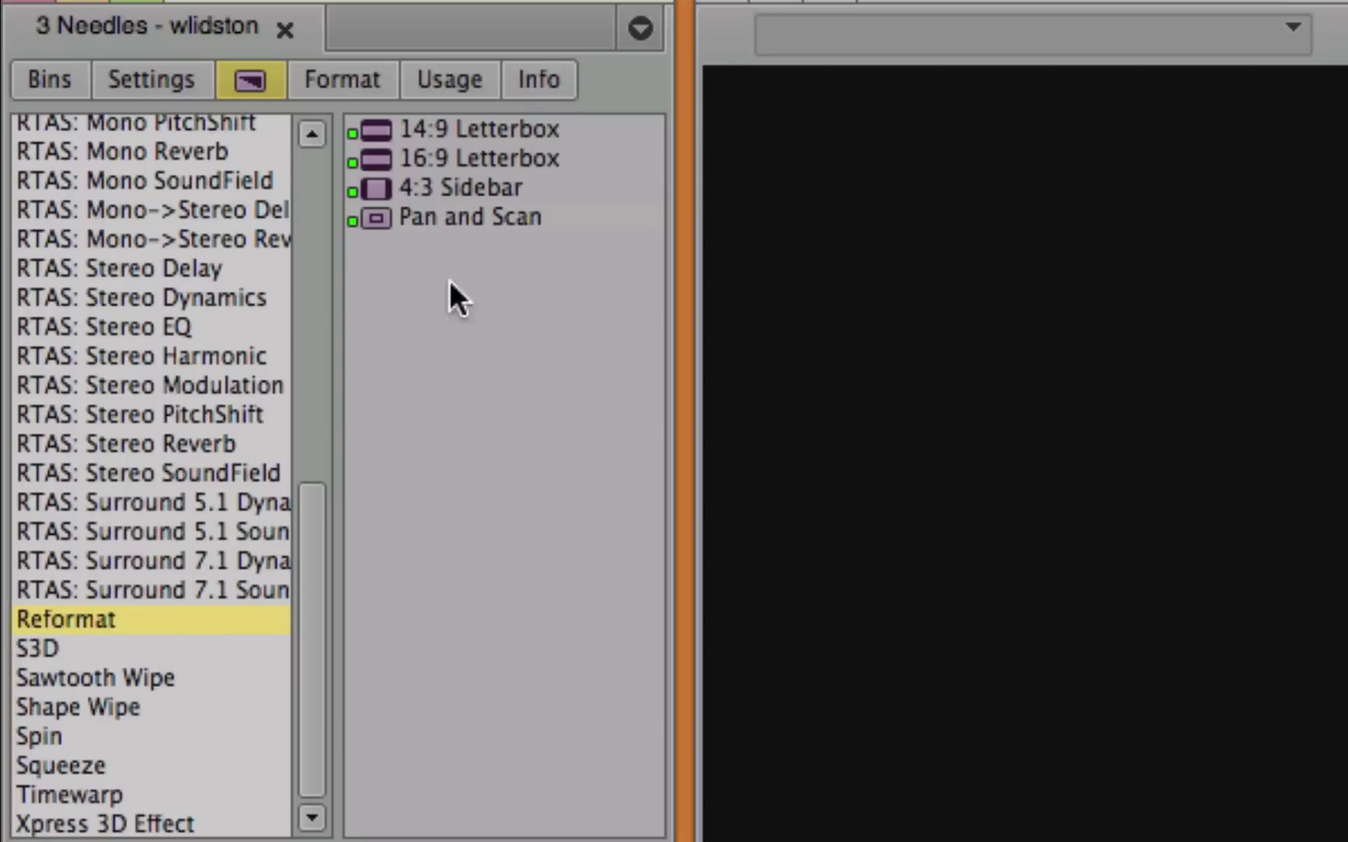
click(457, 222)
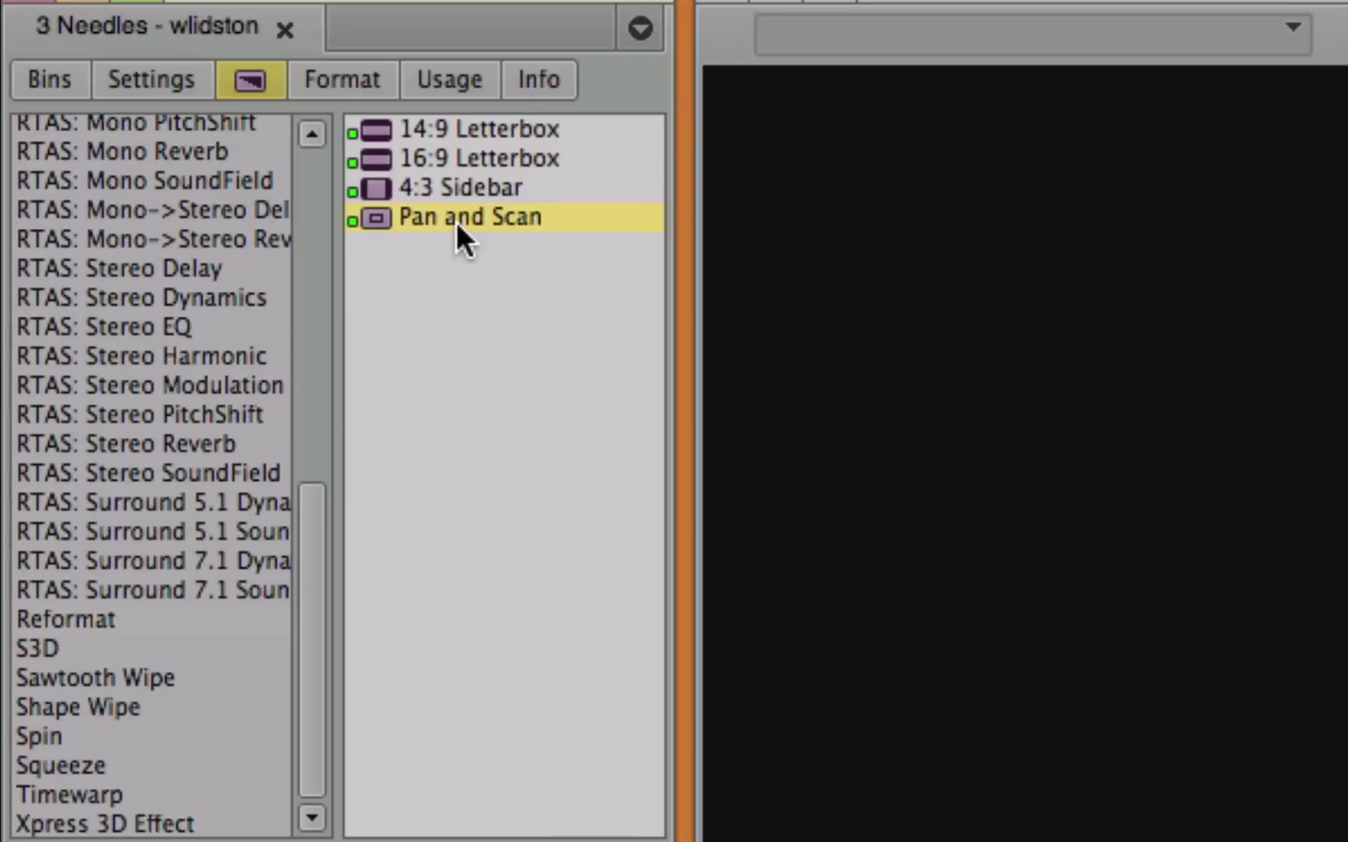
drag(417, 216, 504, 367)
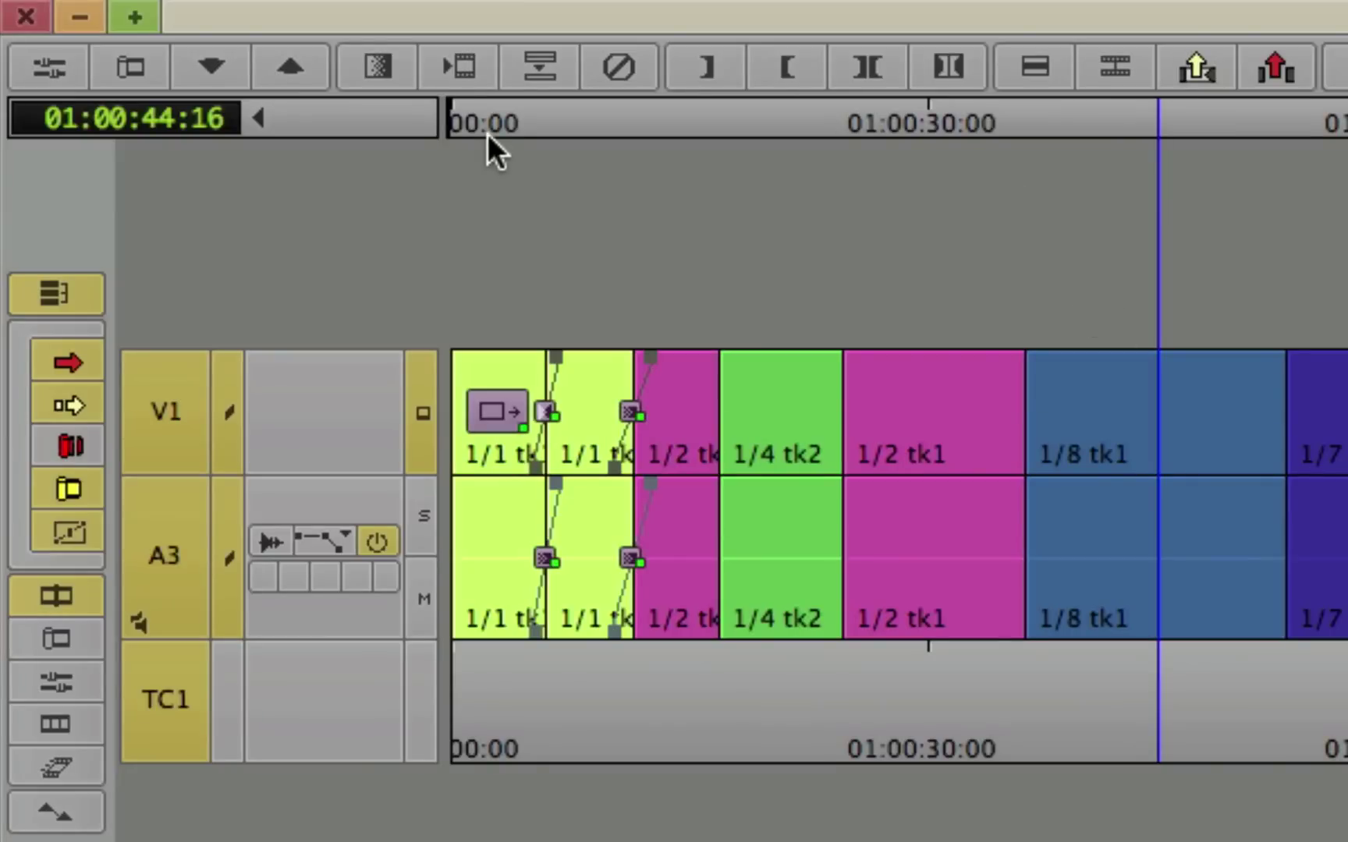
- Open the first clip's Pan and Scan in the Effect Editor and set its source aspect ratio to 1.85
click(488, 130)
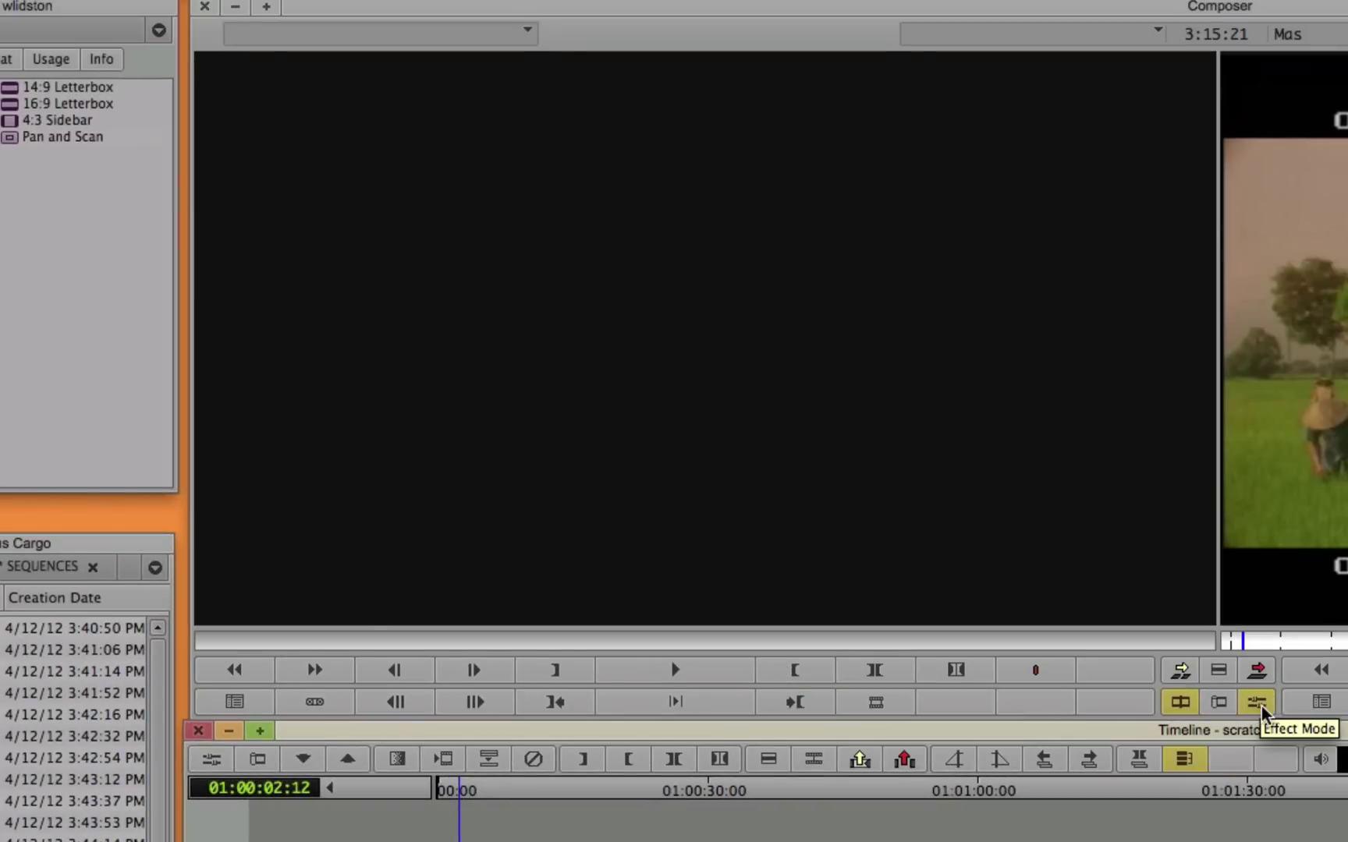
click(1256, 702)
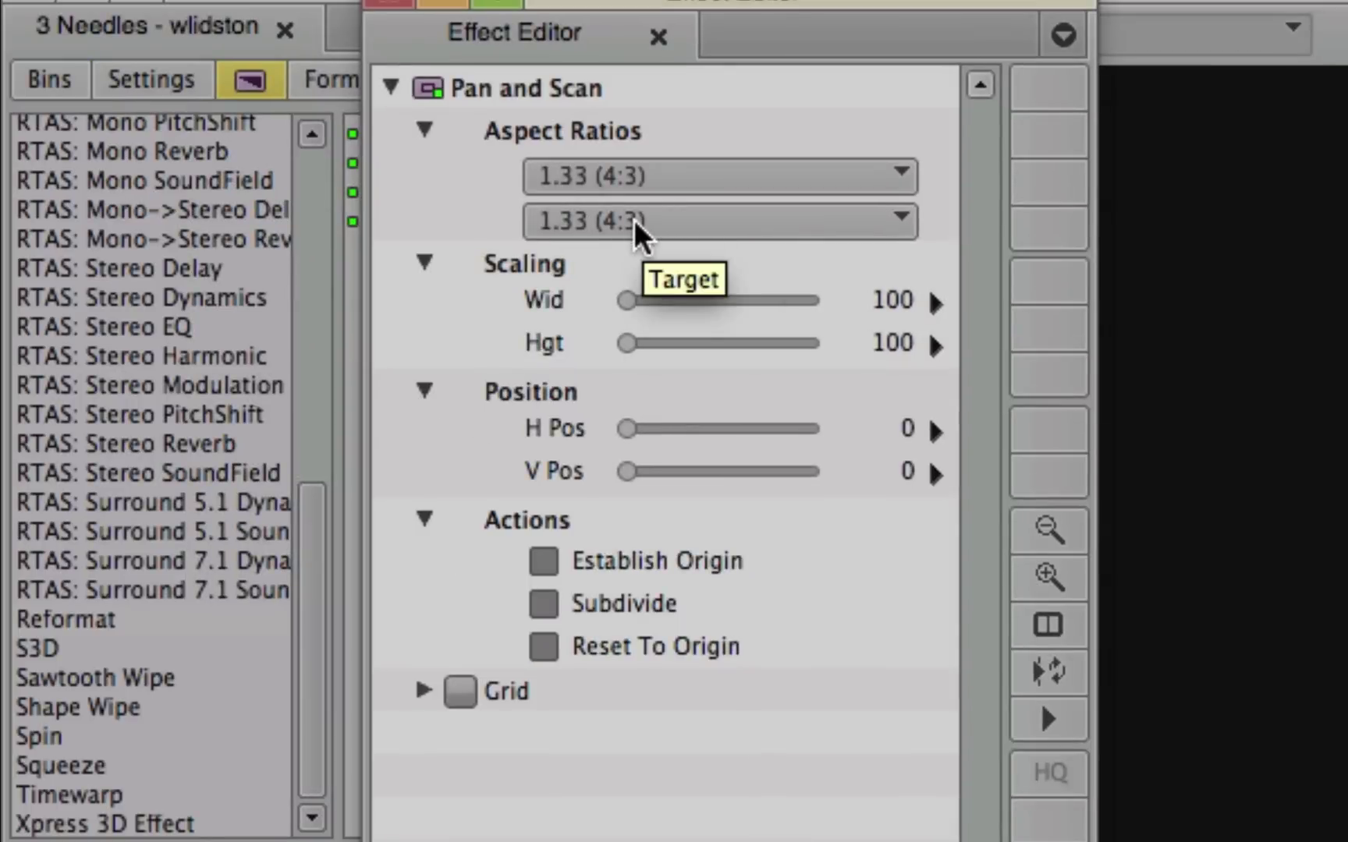
click(636, 178)
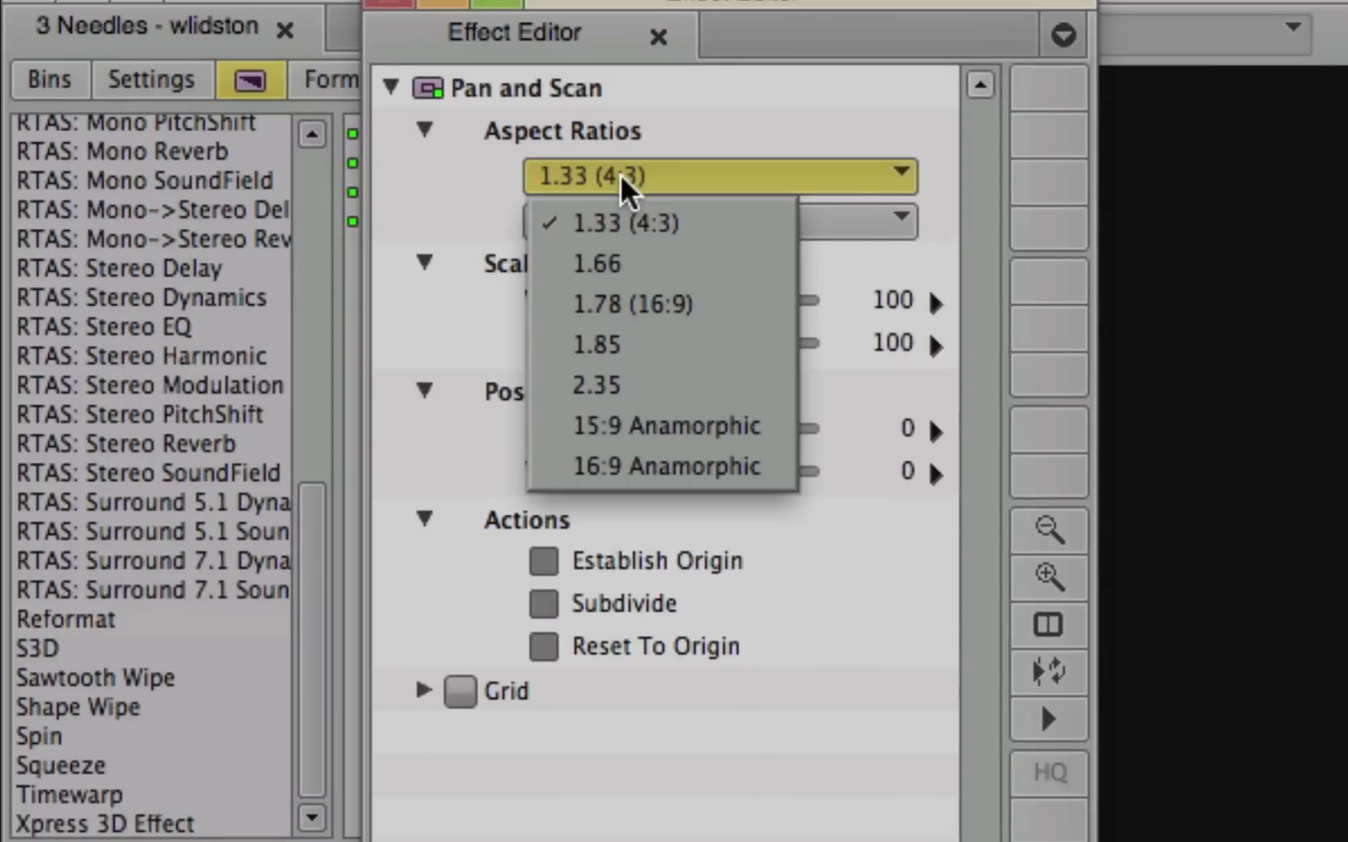
click(731, 355)
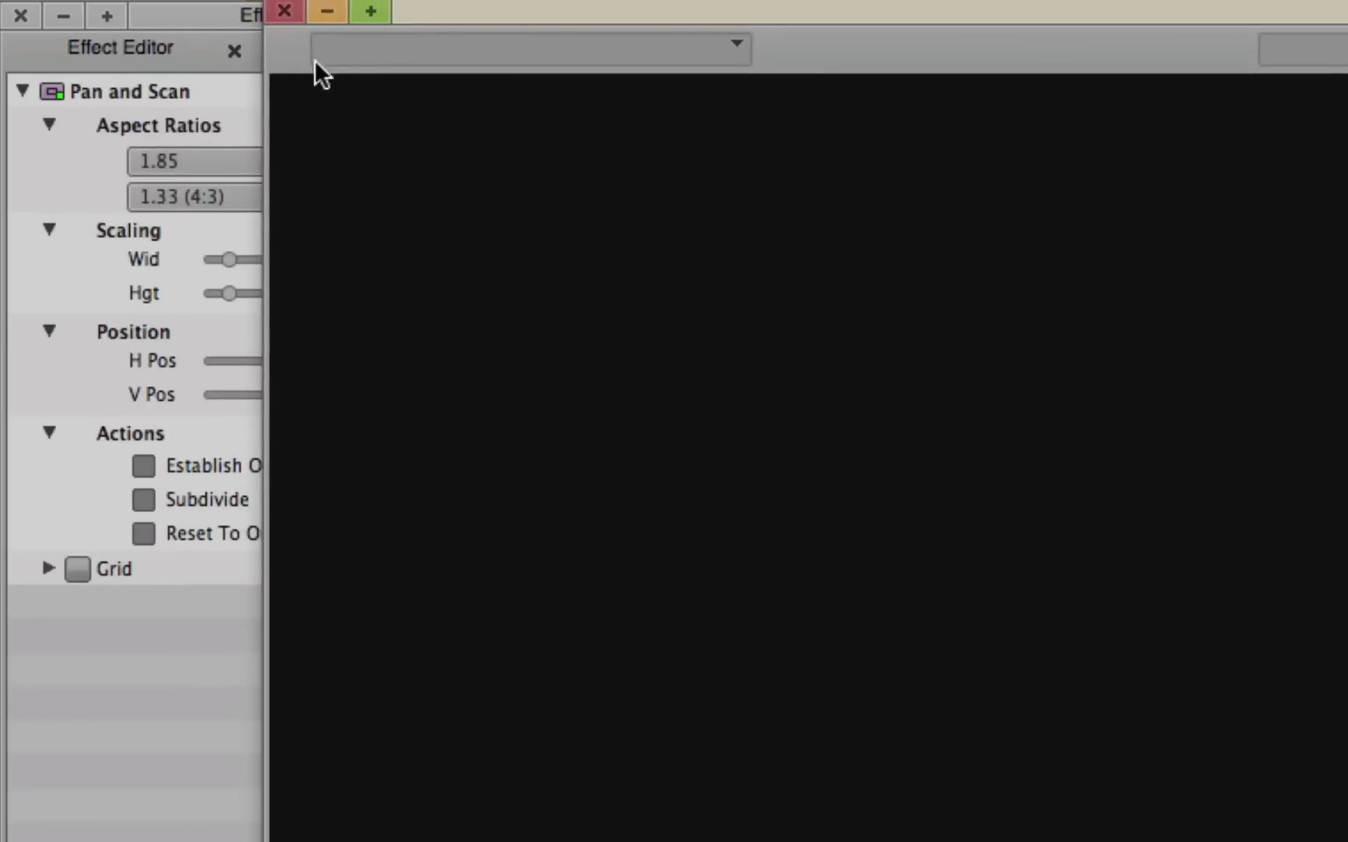
- Set the Pan and Scan target aspect ratio to 16:9 Anamorphic
click(184, 19)
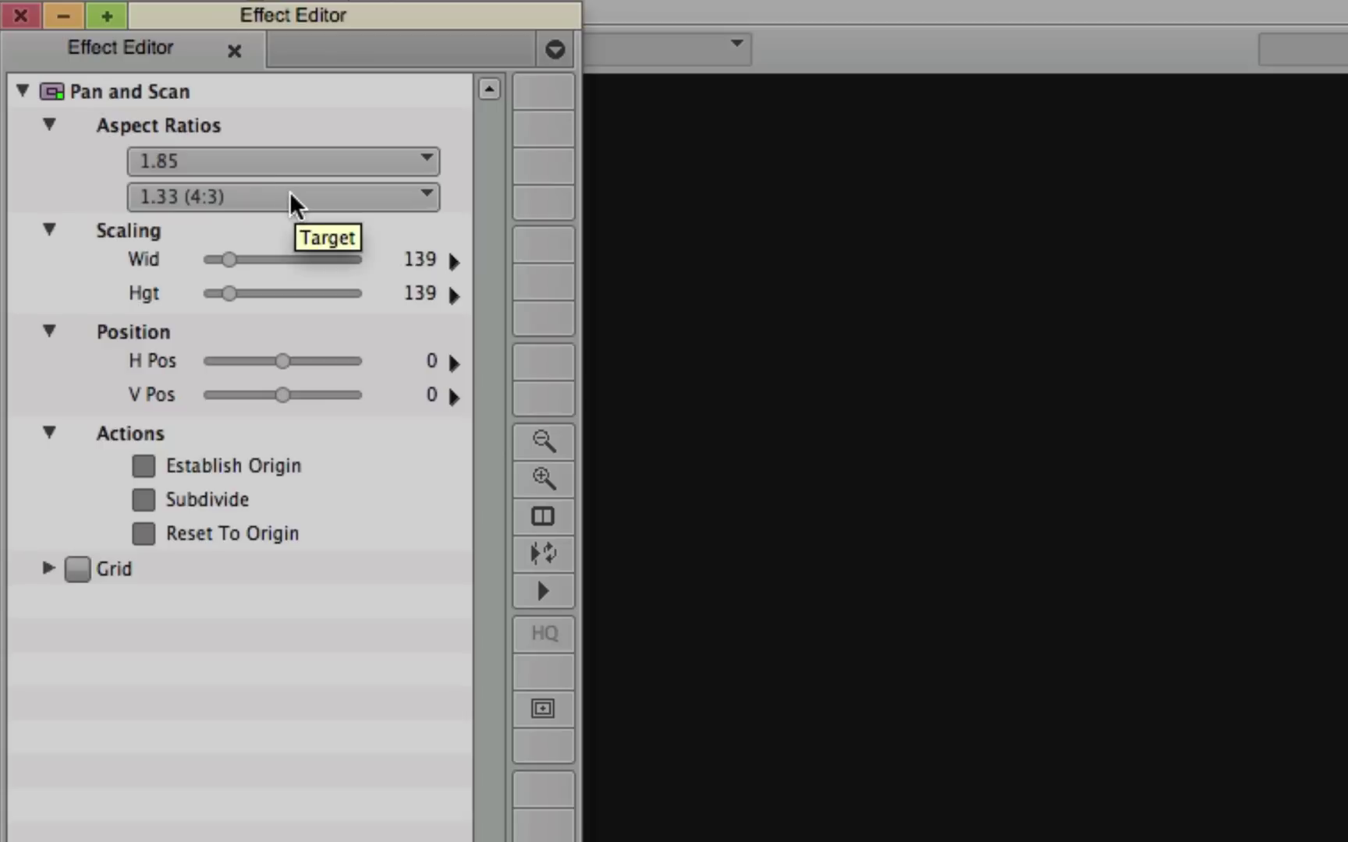
click(345, 204)
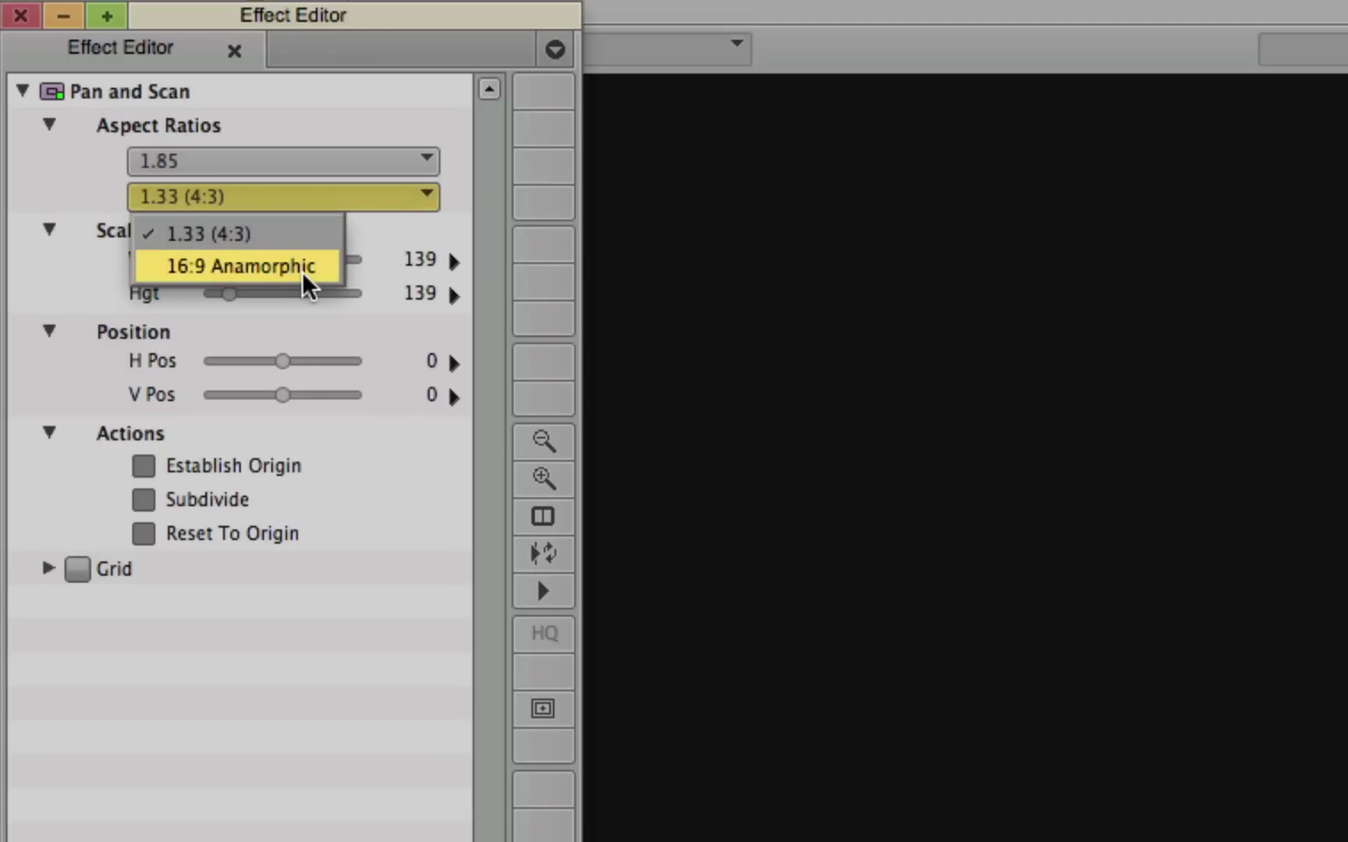
click(259, 274)
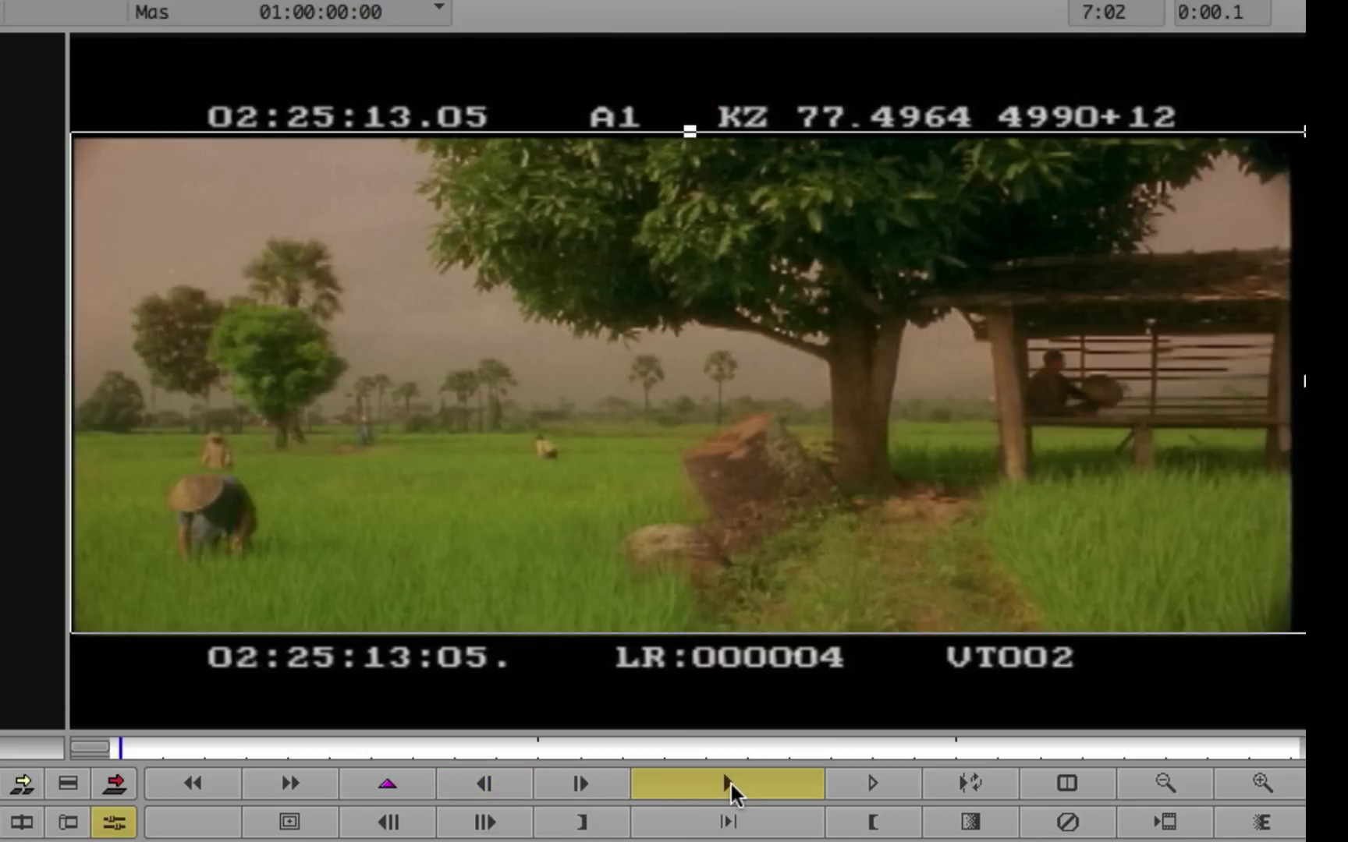
- Play the reframed shot in the effect preview, stop it, and return to the shot's start
click(730, 780)
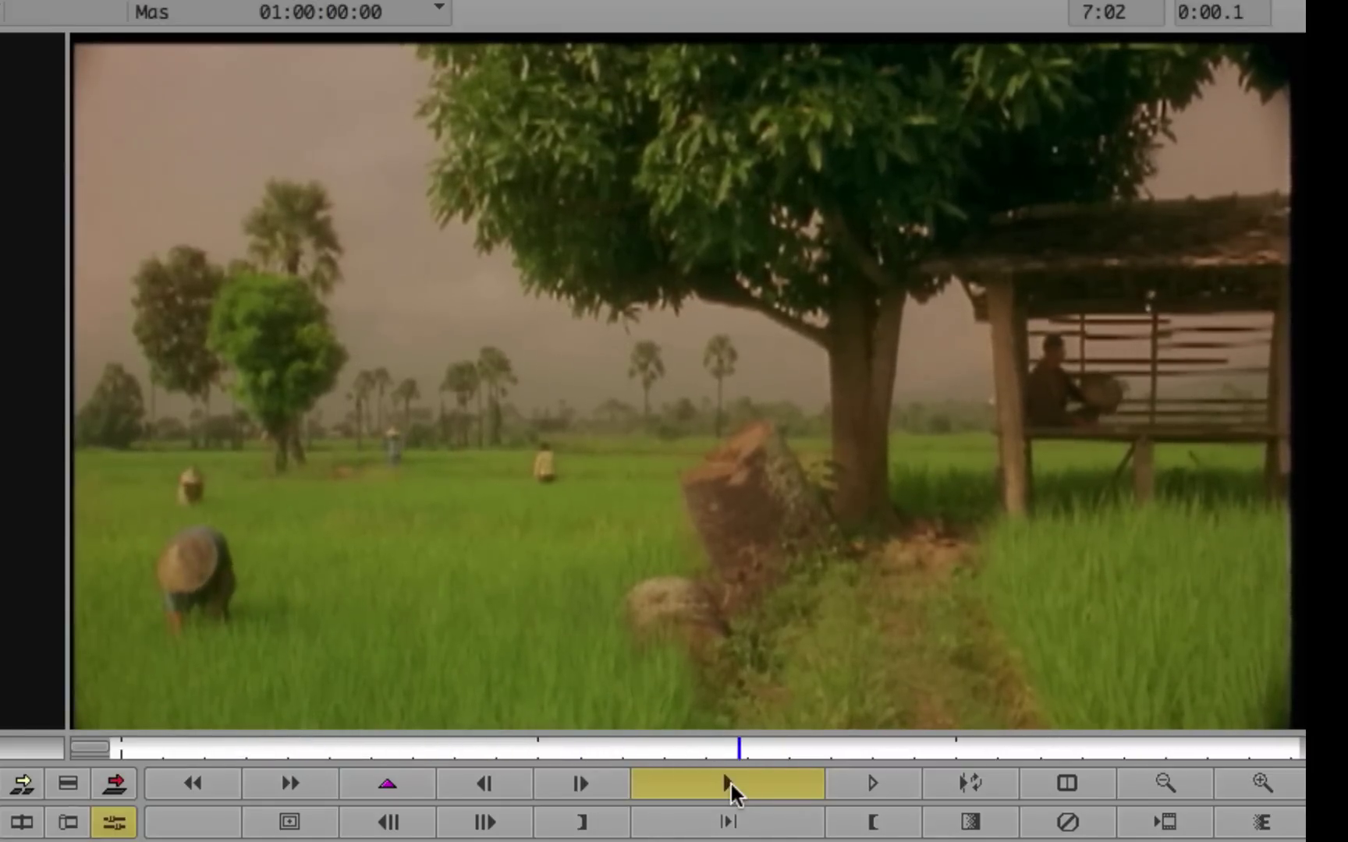
click(730, 780)
click(171, 749)
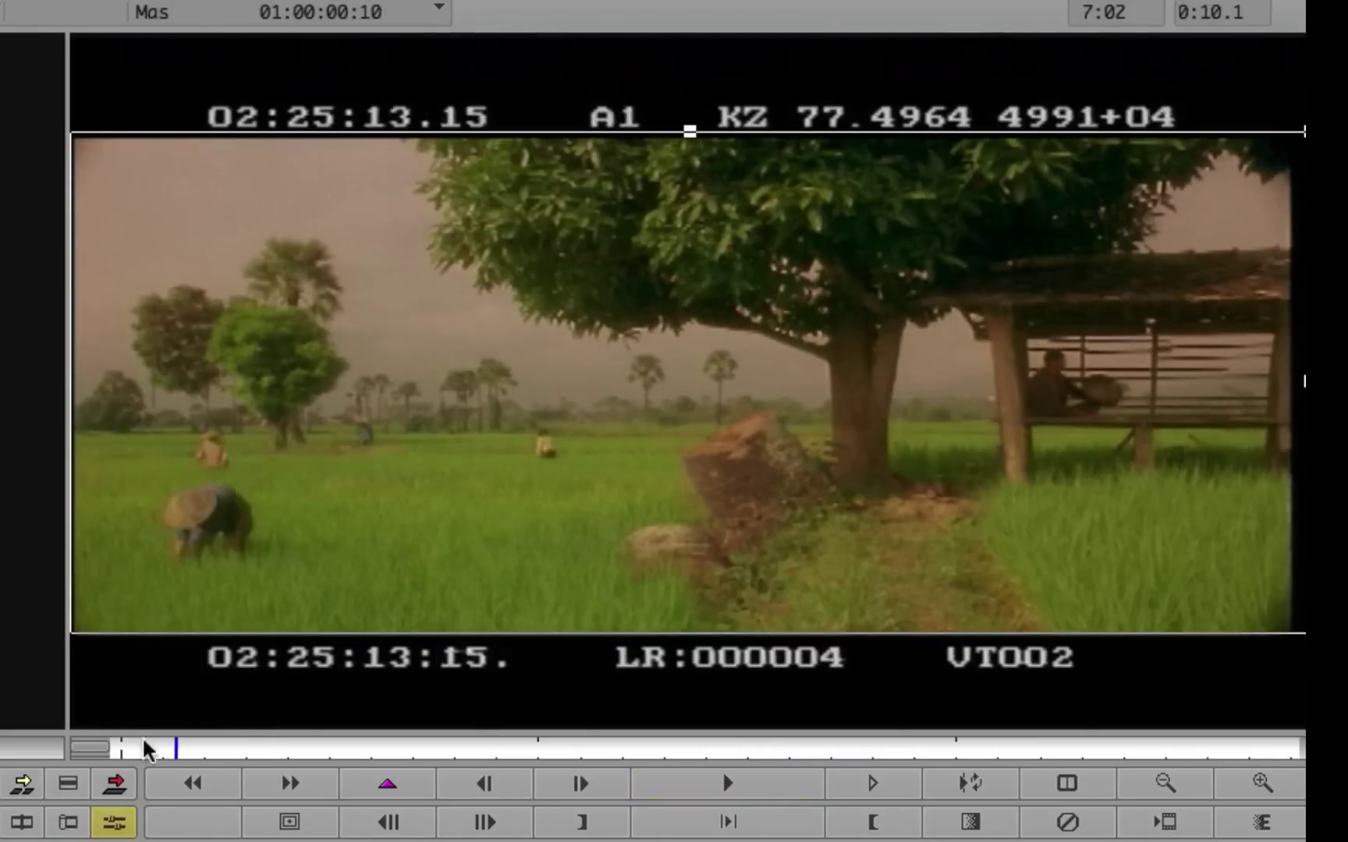
click(128, 747)
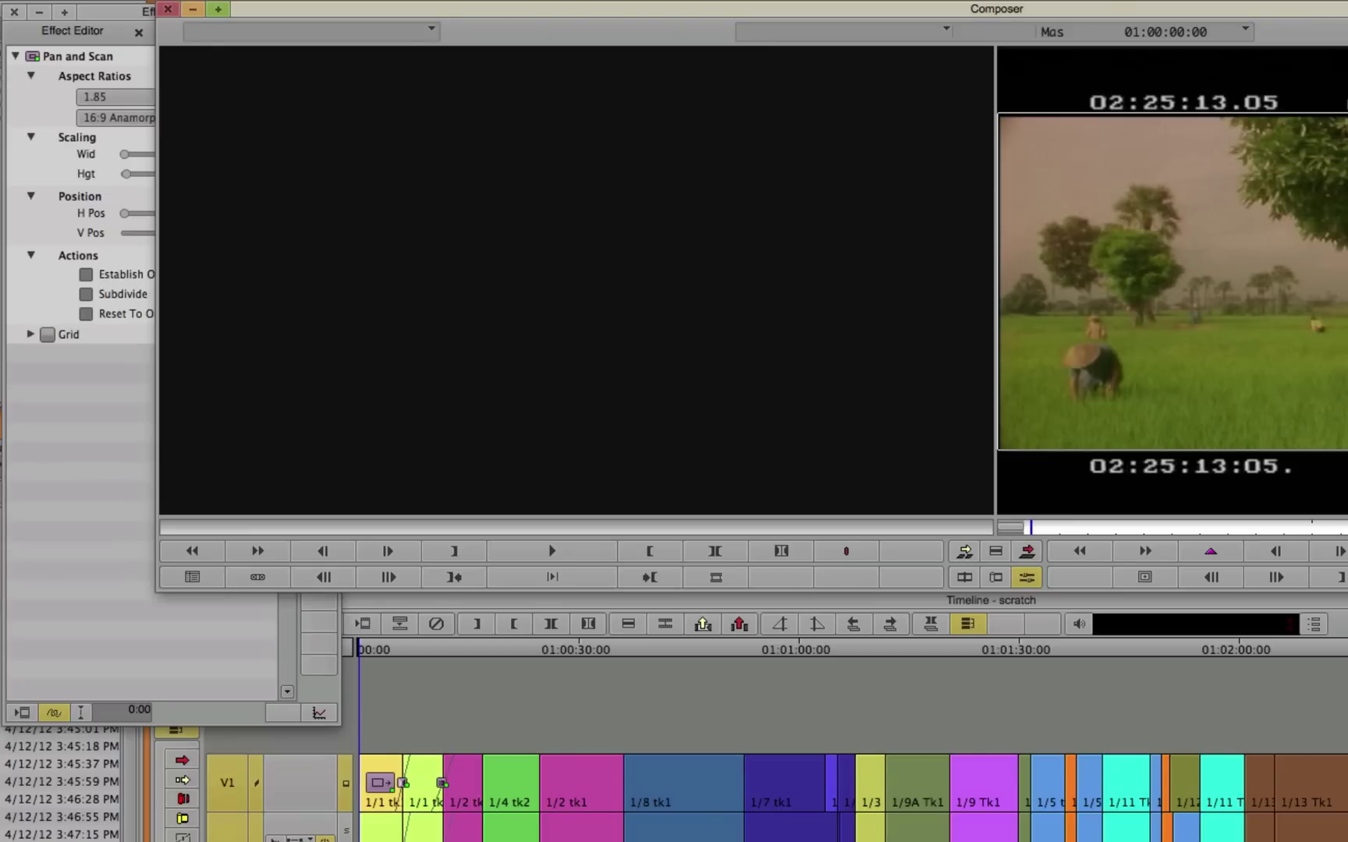
- Copy the Pan and Scan effect onto the second and third V1 clips, then play the sequence to check
click(121, 17)
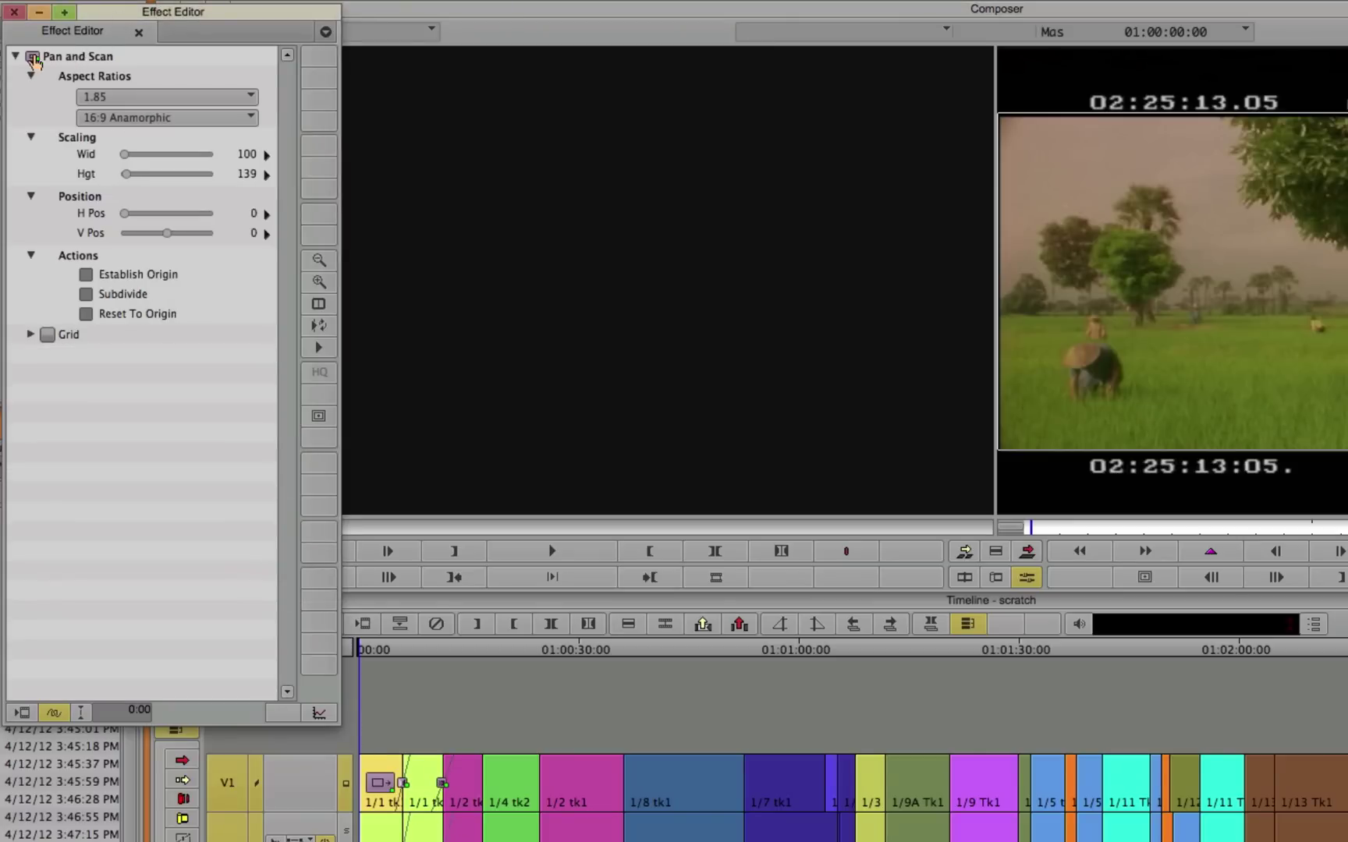
drag(34, 61, 421, 786)
drag(33, 61, 462, 780)
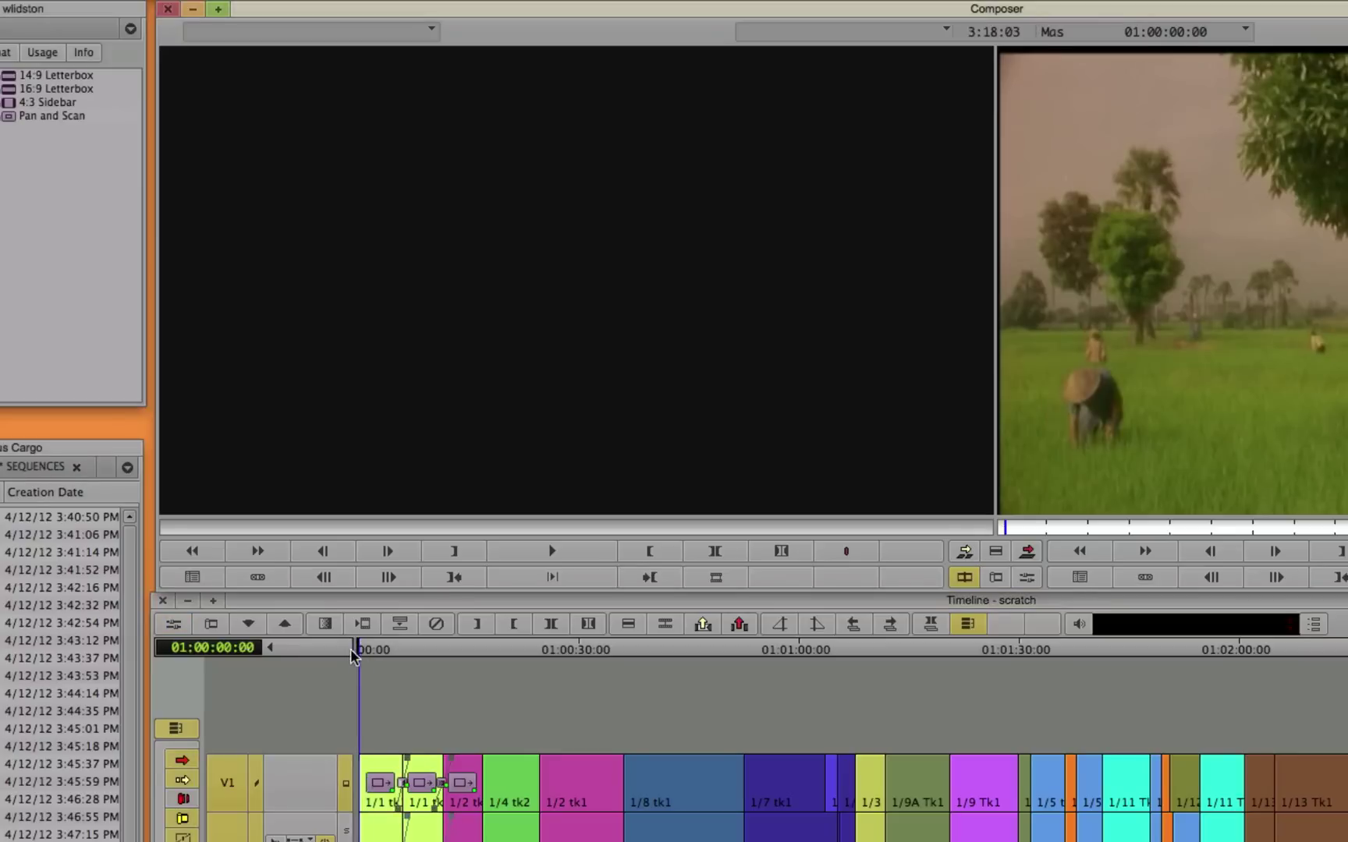
key(space)
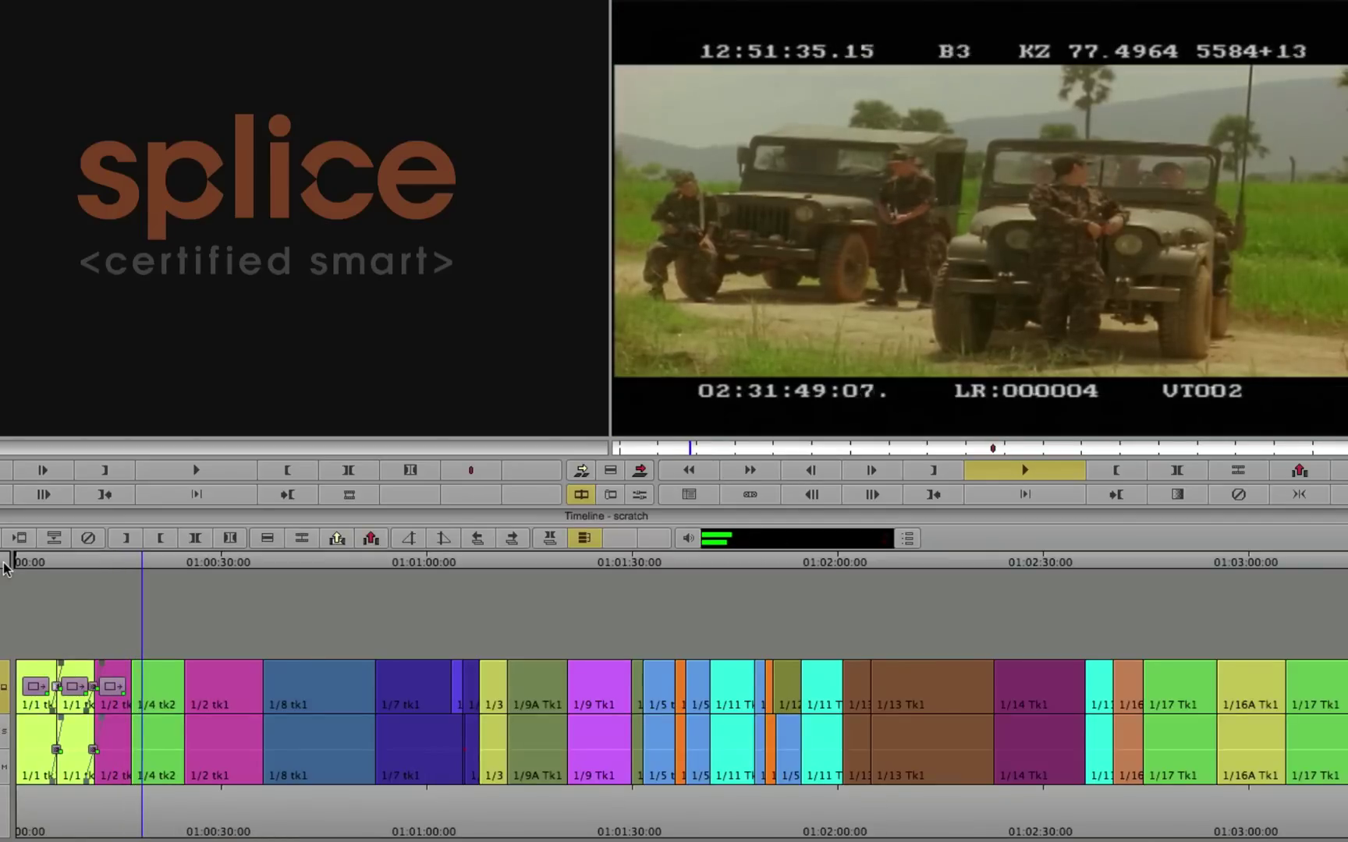
key(space)
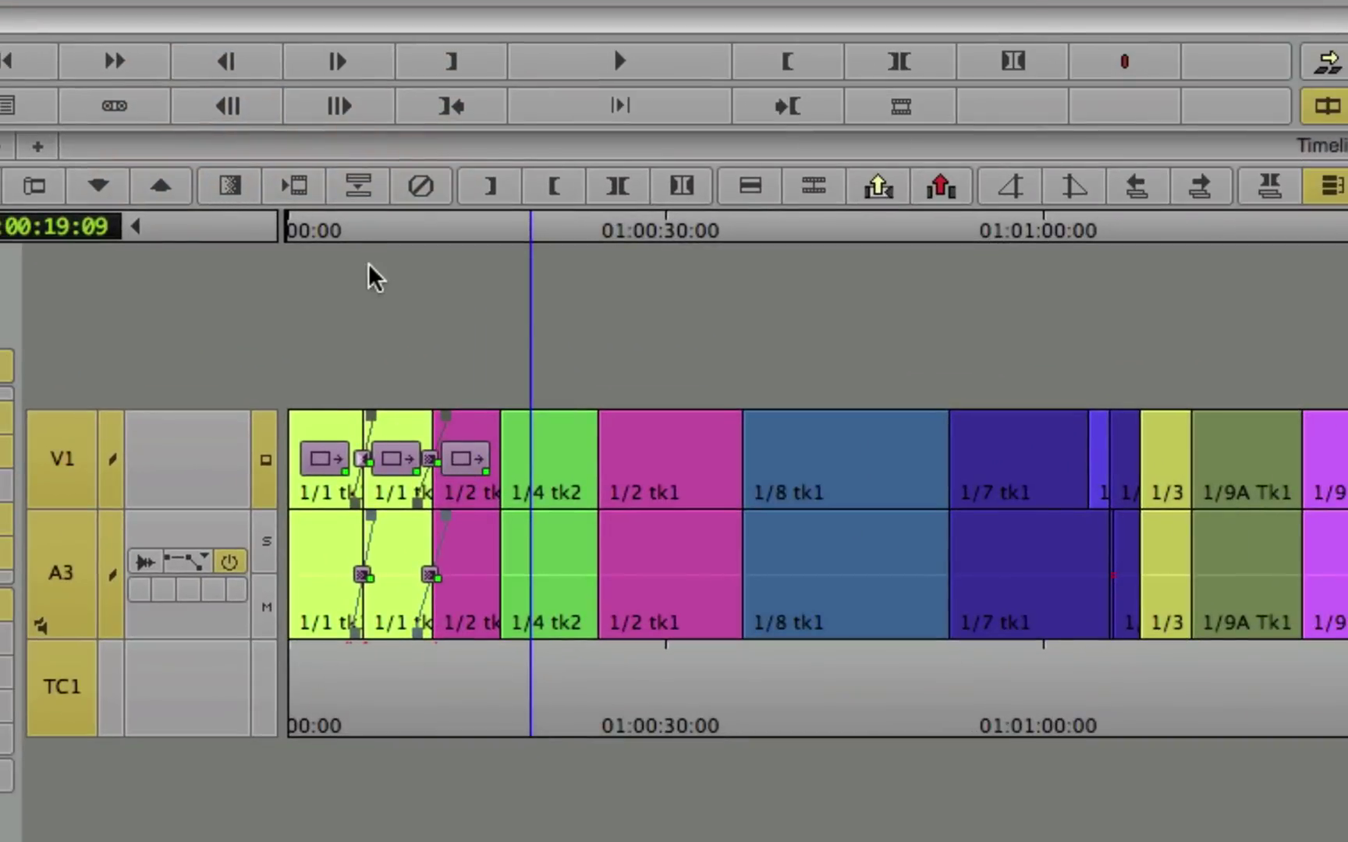
drag(326, 230, 401, 230)
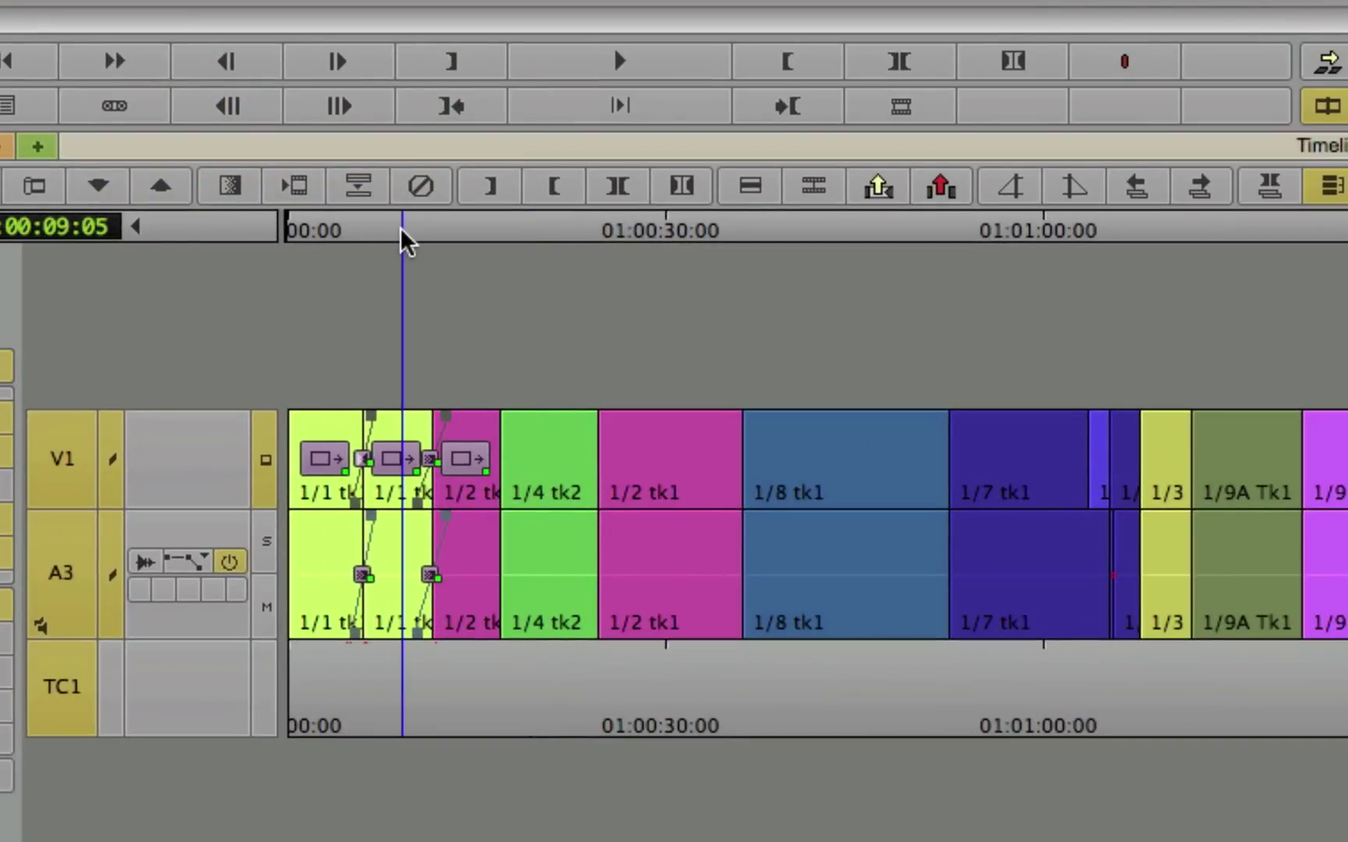
drag(464, 232, 312, 226)
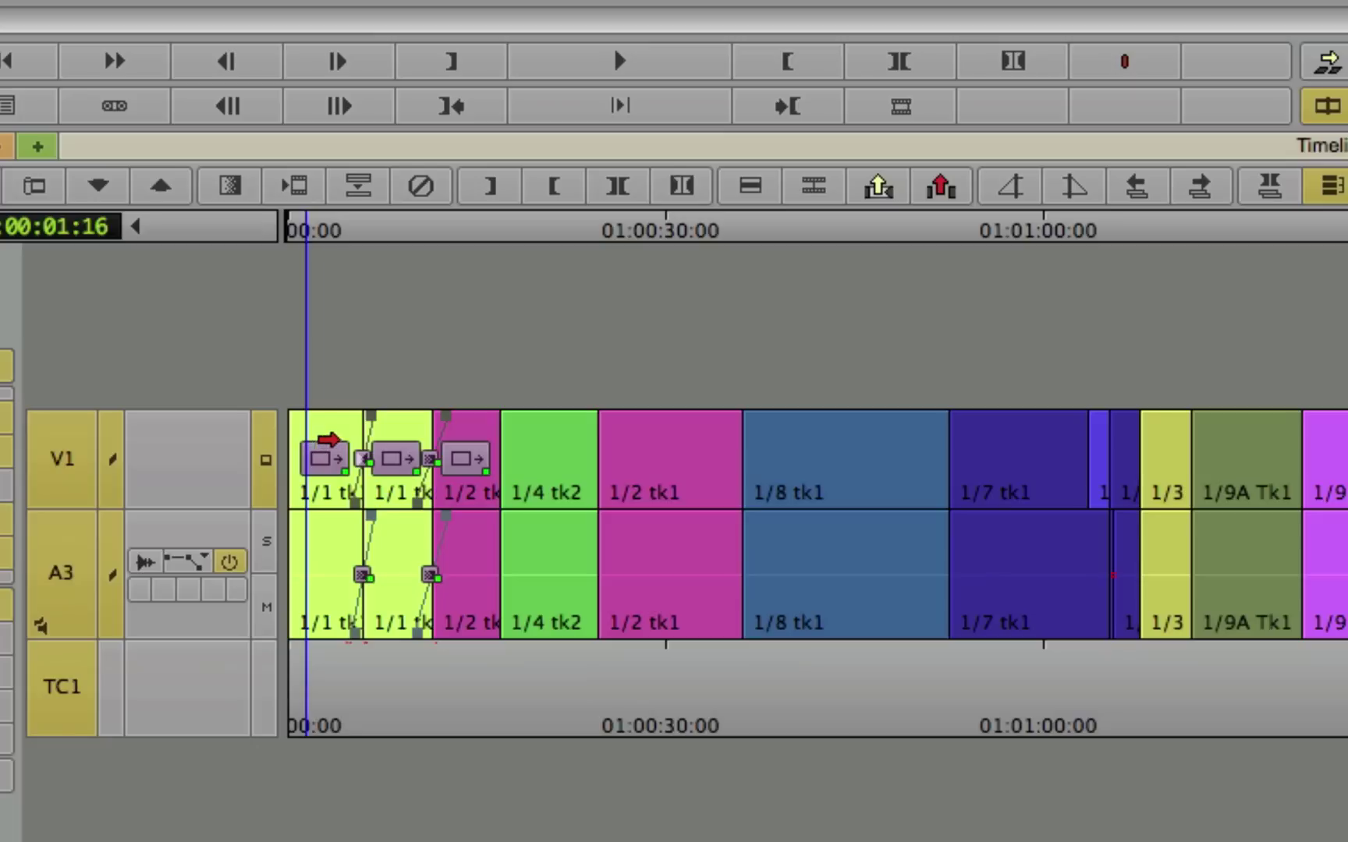
right_click(491, 390)
click(681, 441)
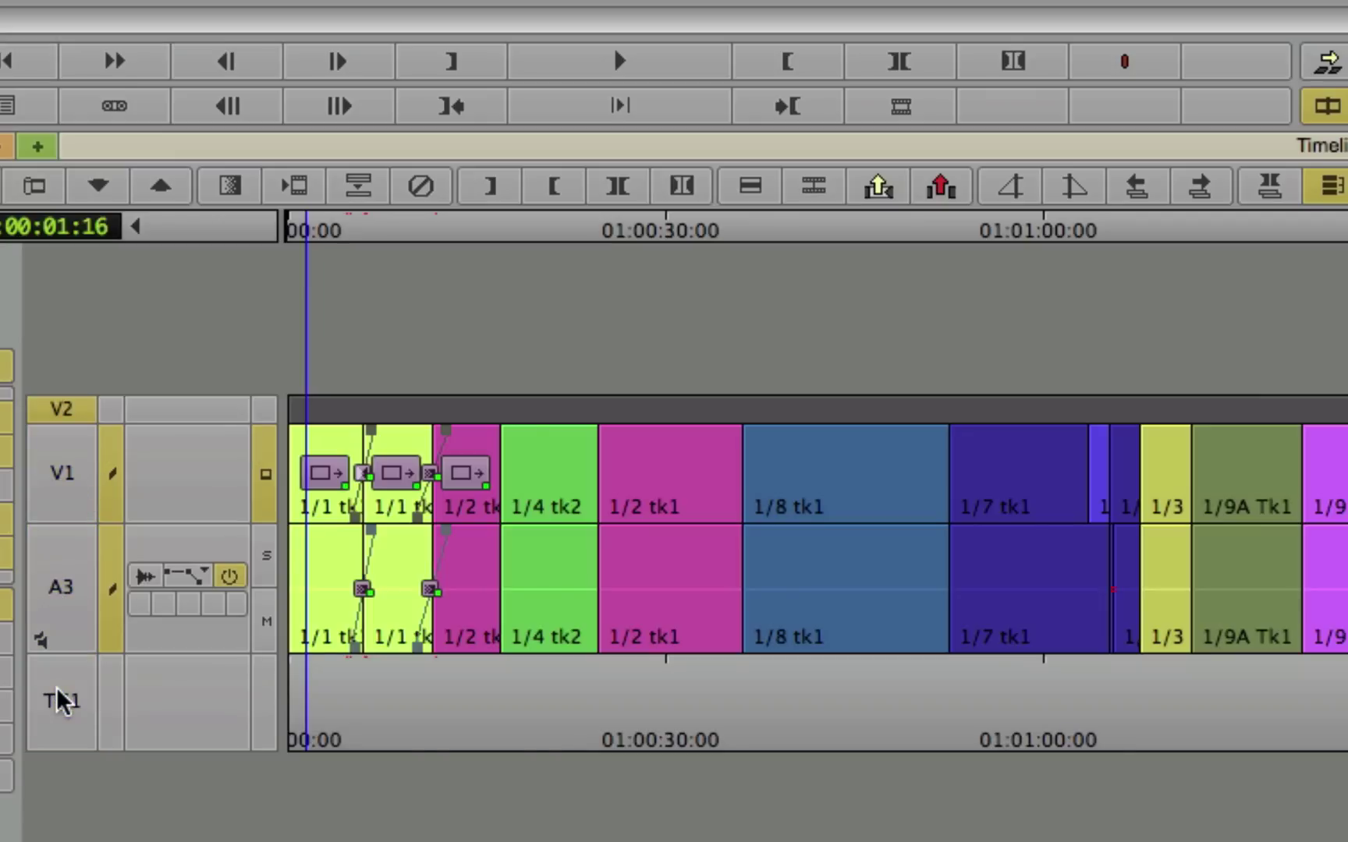
key(Delete)
key(Return)
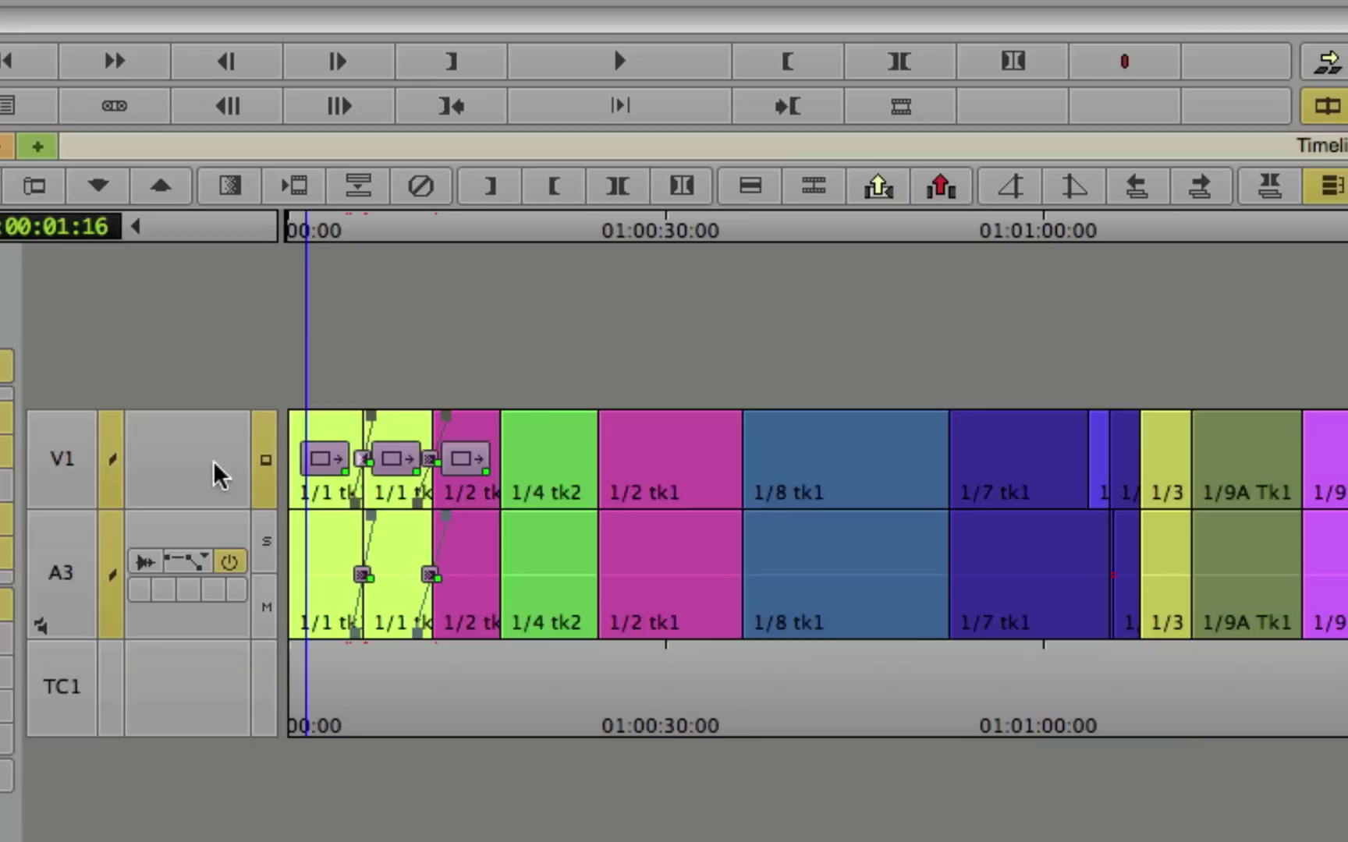
- Create a new video track numbered 20 (V20) through the Add Track dialog
right_click(756, 345)
mouse_move(936, 412)
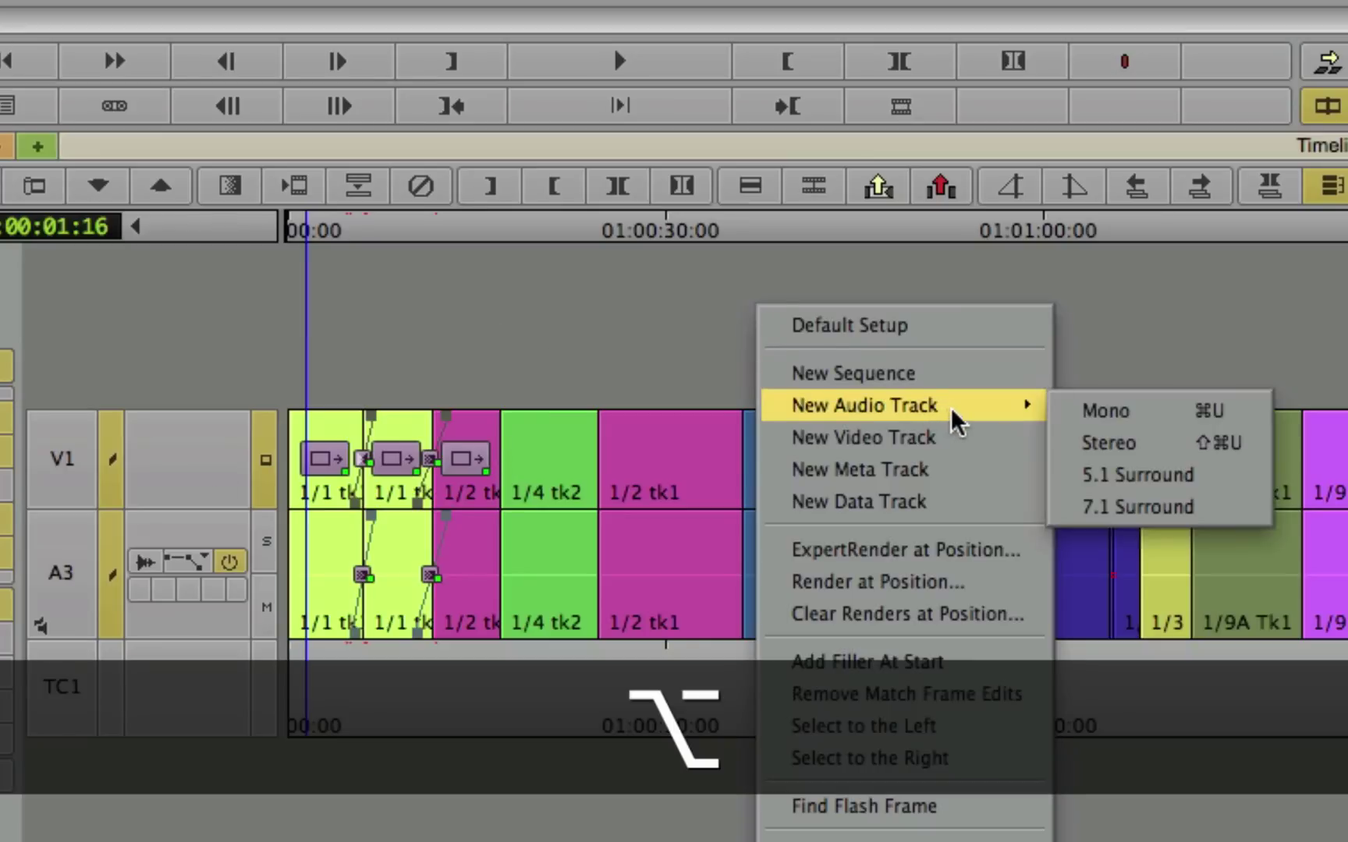
click(956, 438)
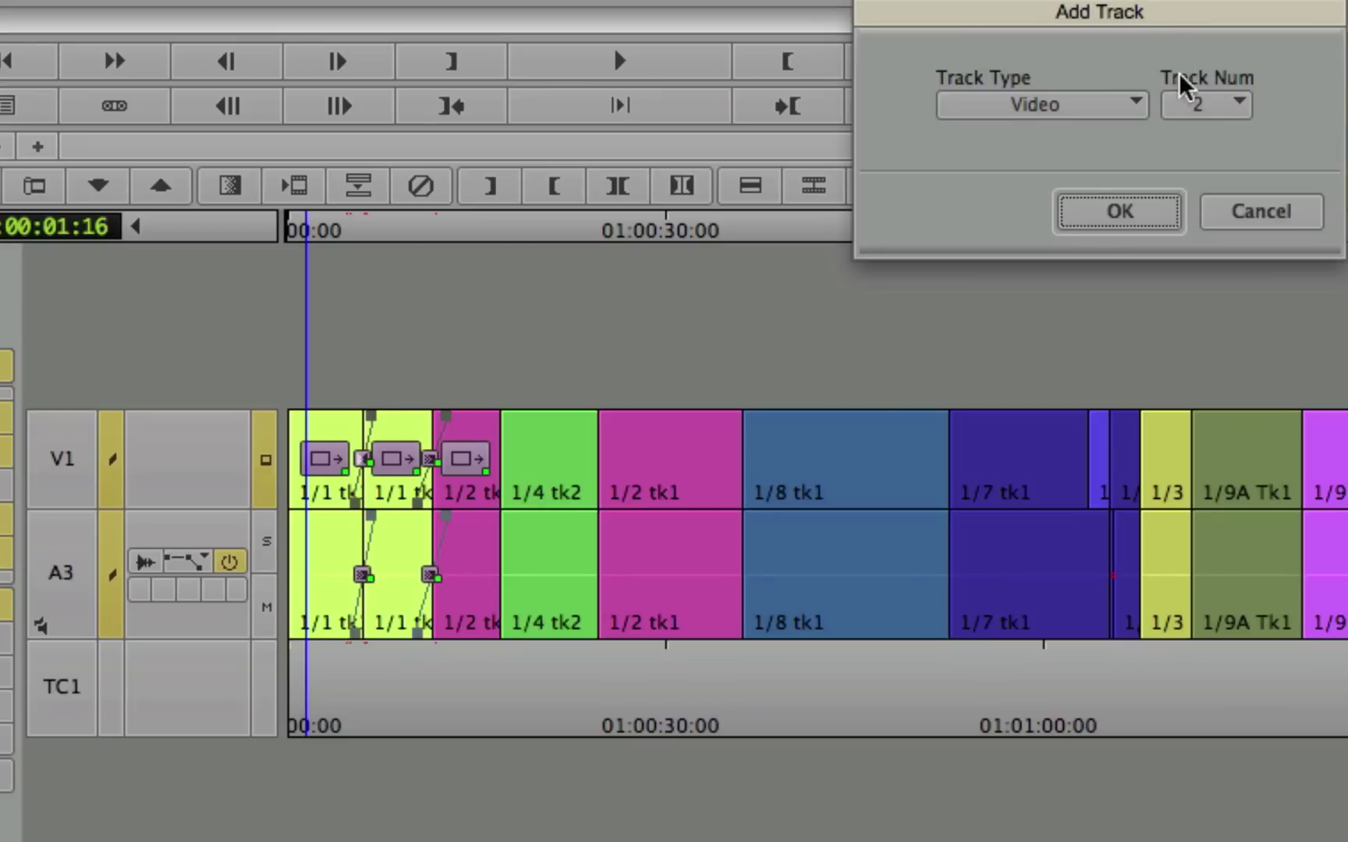
click(1216, 106)
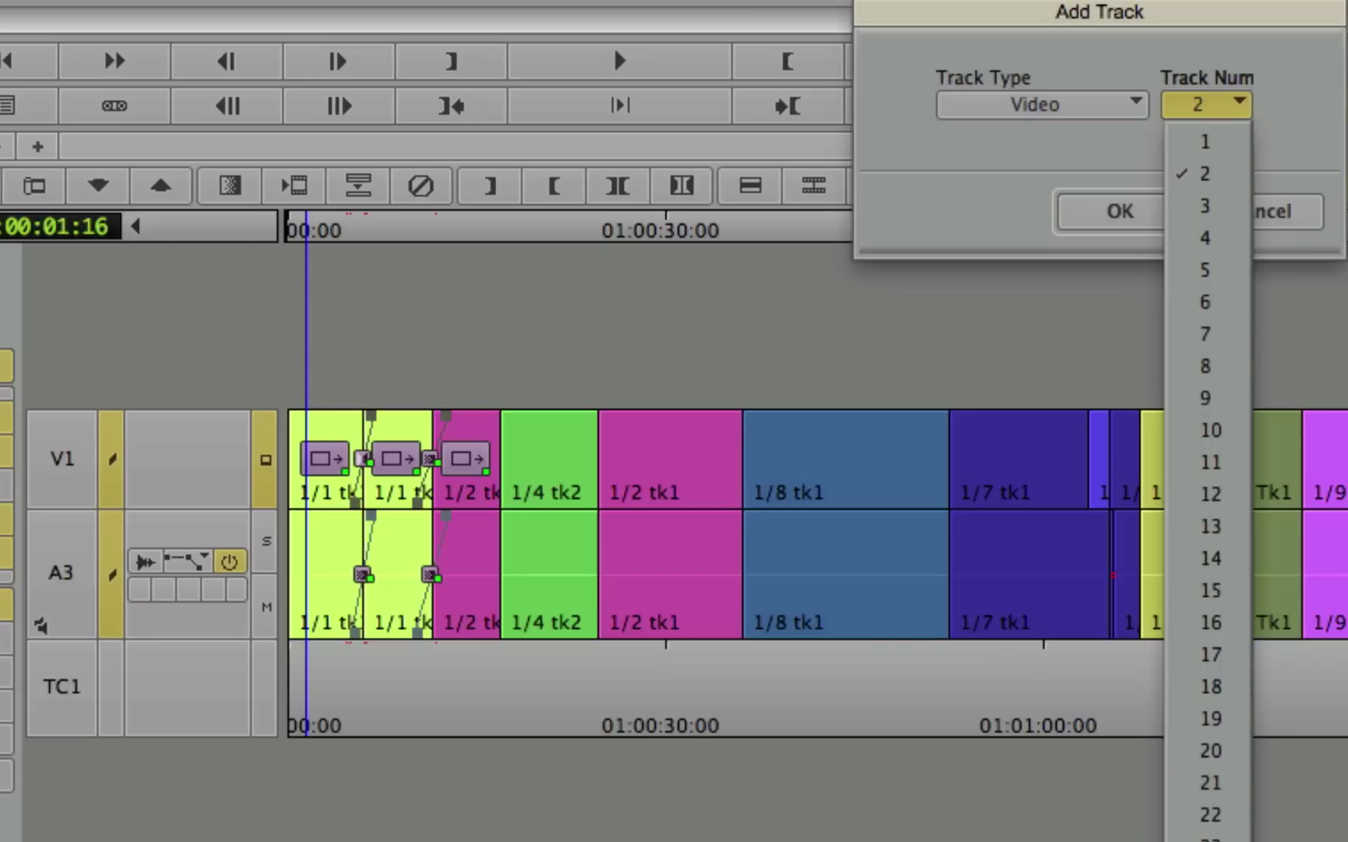
click(1233, 753)
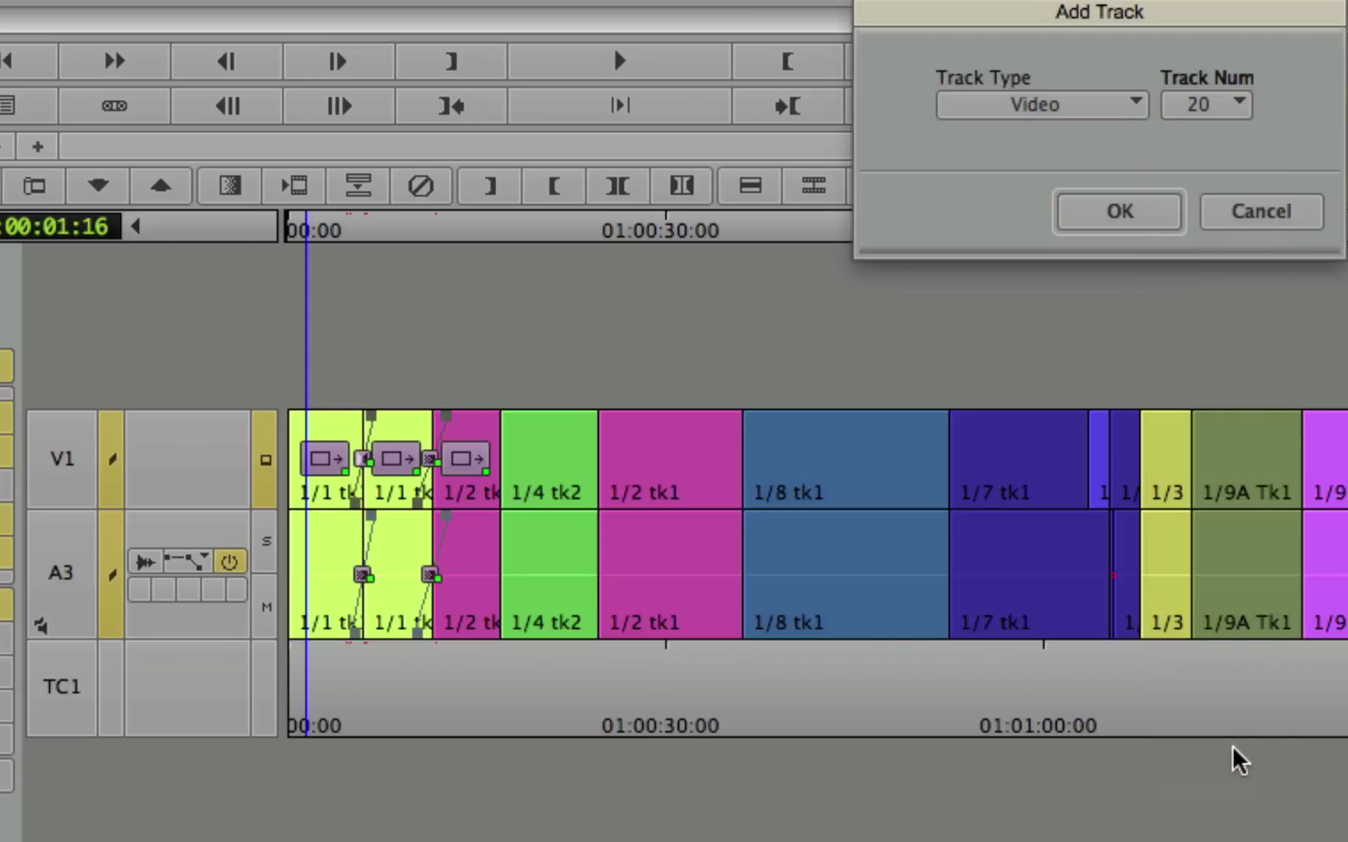
click(1117, 212)
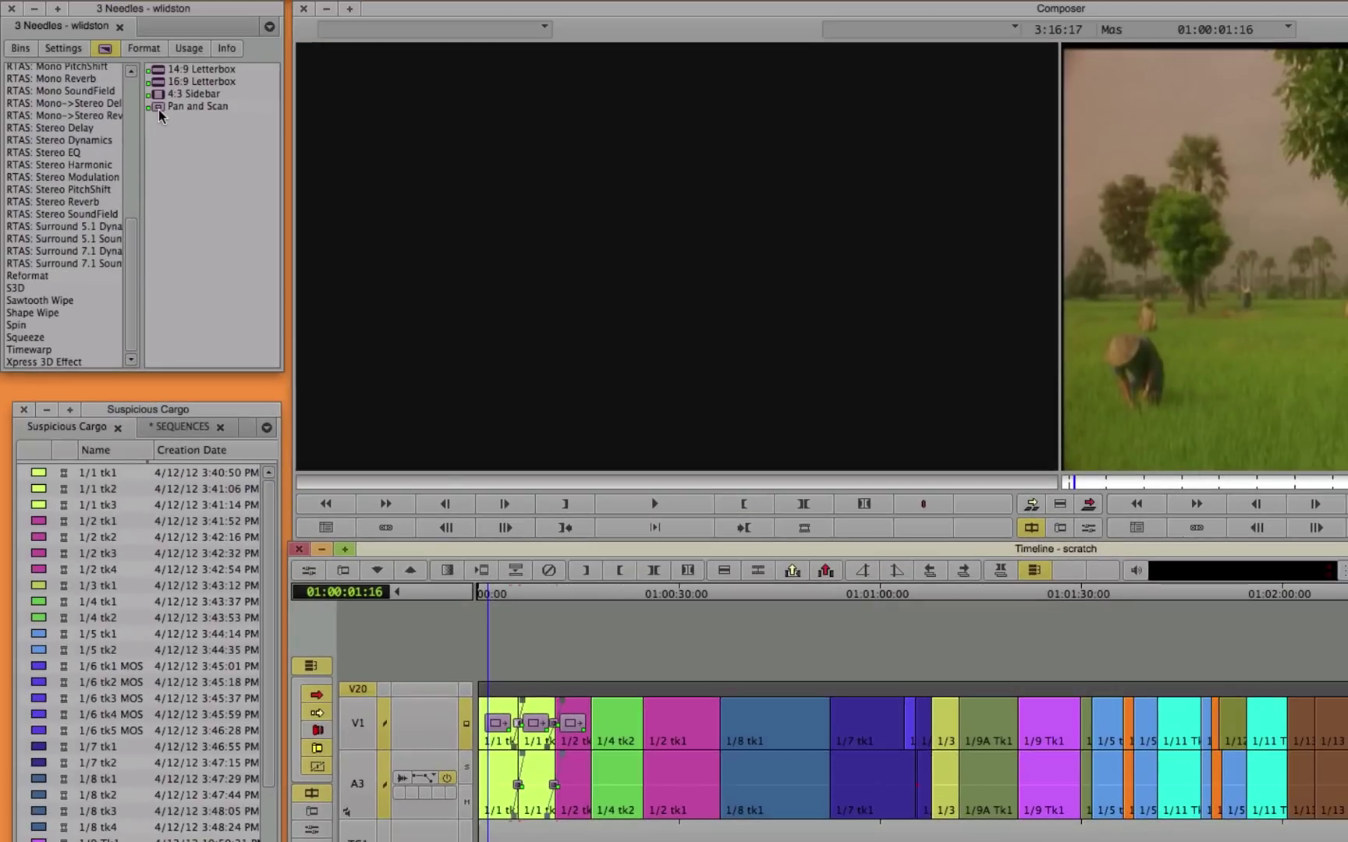
- Drop Pan and Scan from the Effect Palette onto the V20 filler
drag(160, 115, 566, 692)
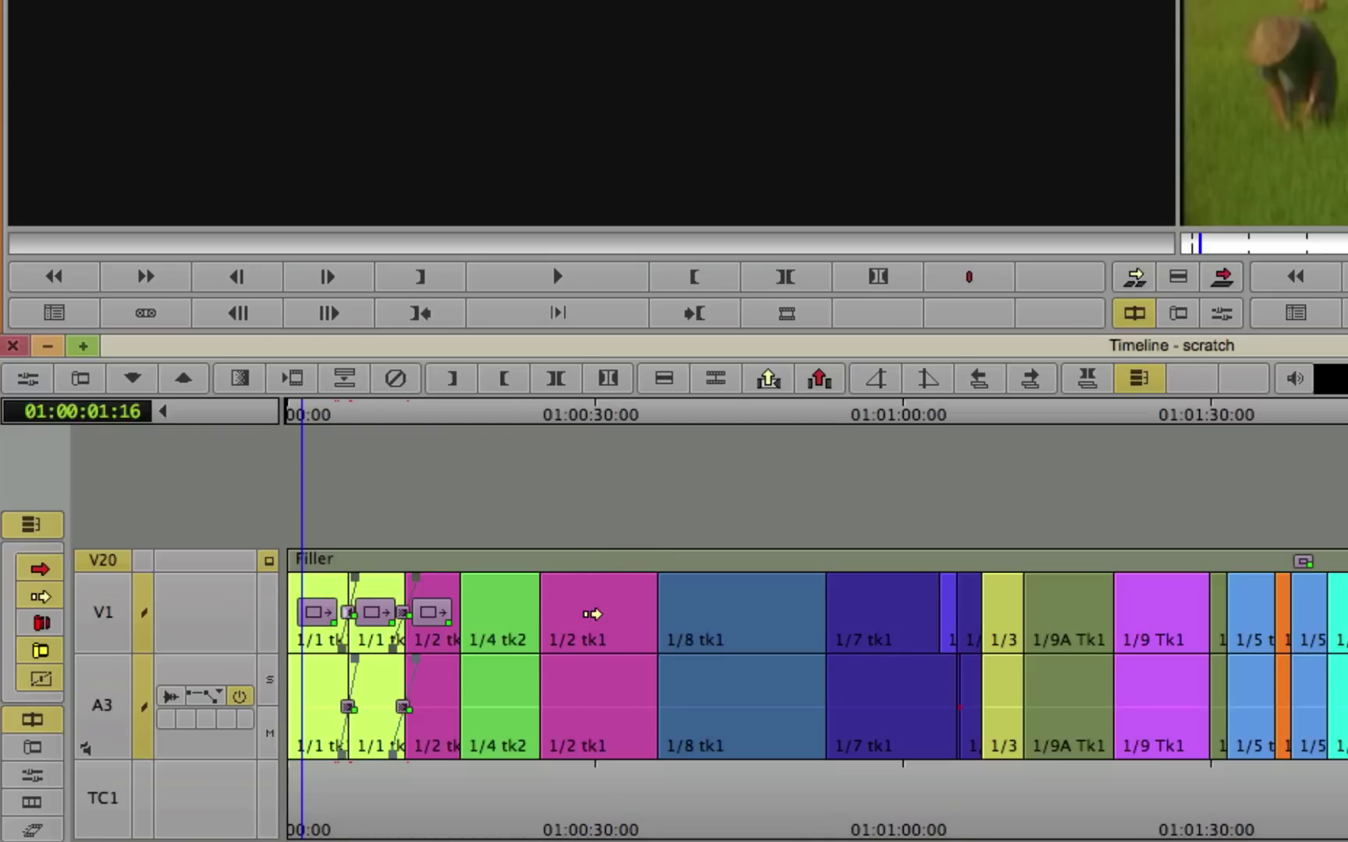
- Set the V20 Pan and Scan to a 1.85 source and a 16:9 Anamorphic target
click(31, 380)
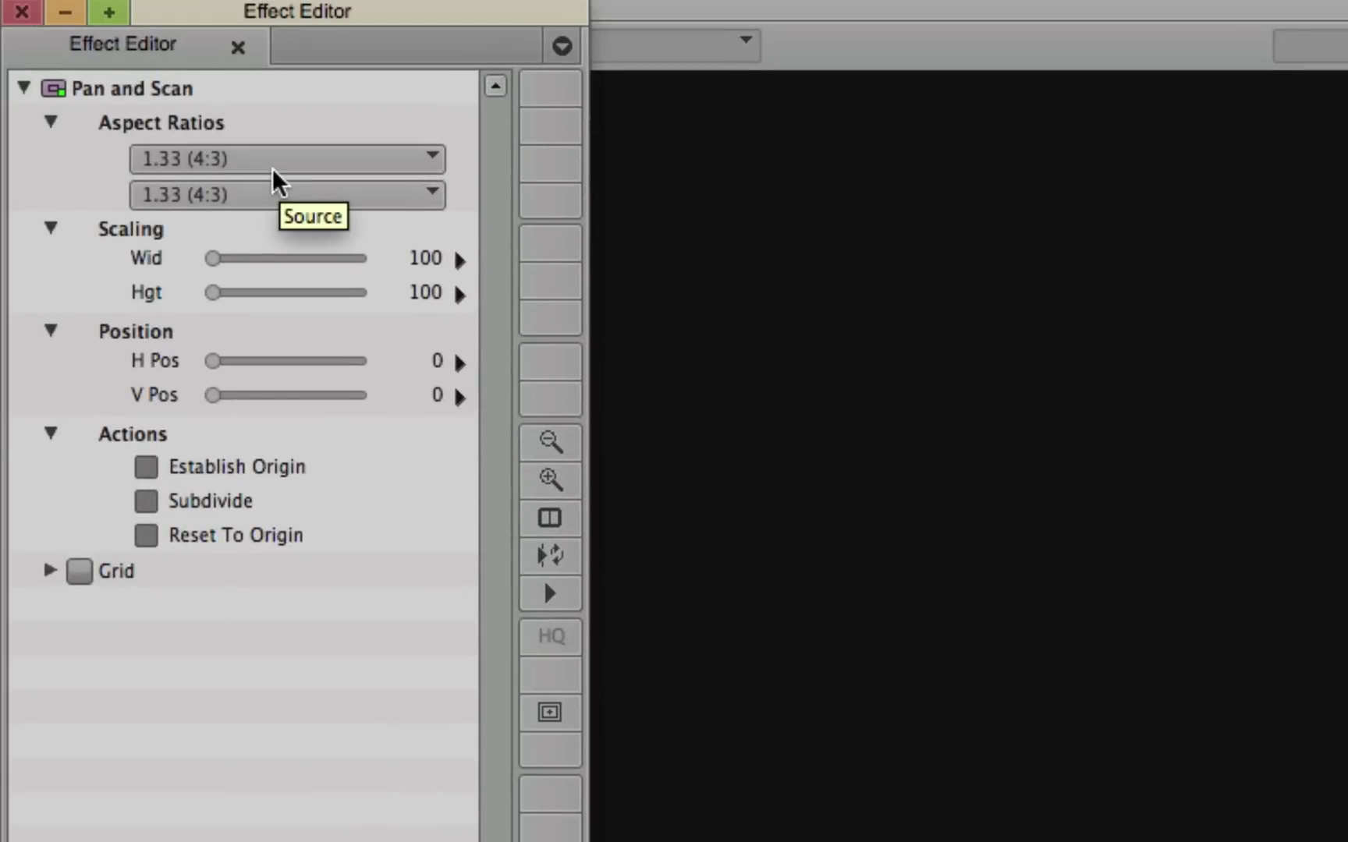
click(273, 165)
click(320, 294)
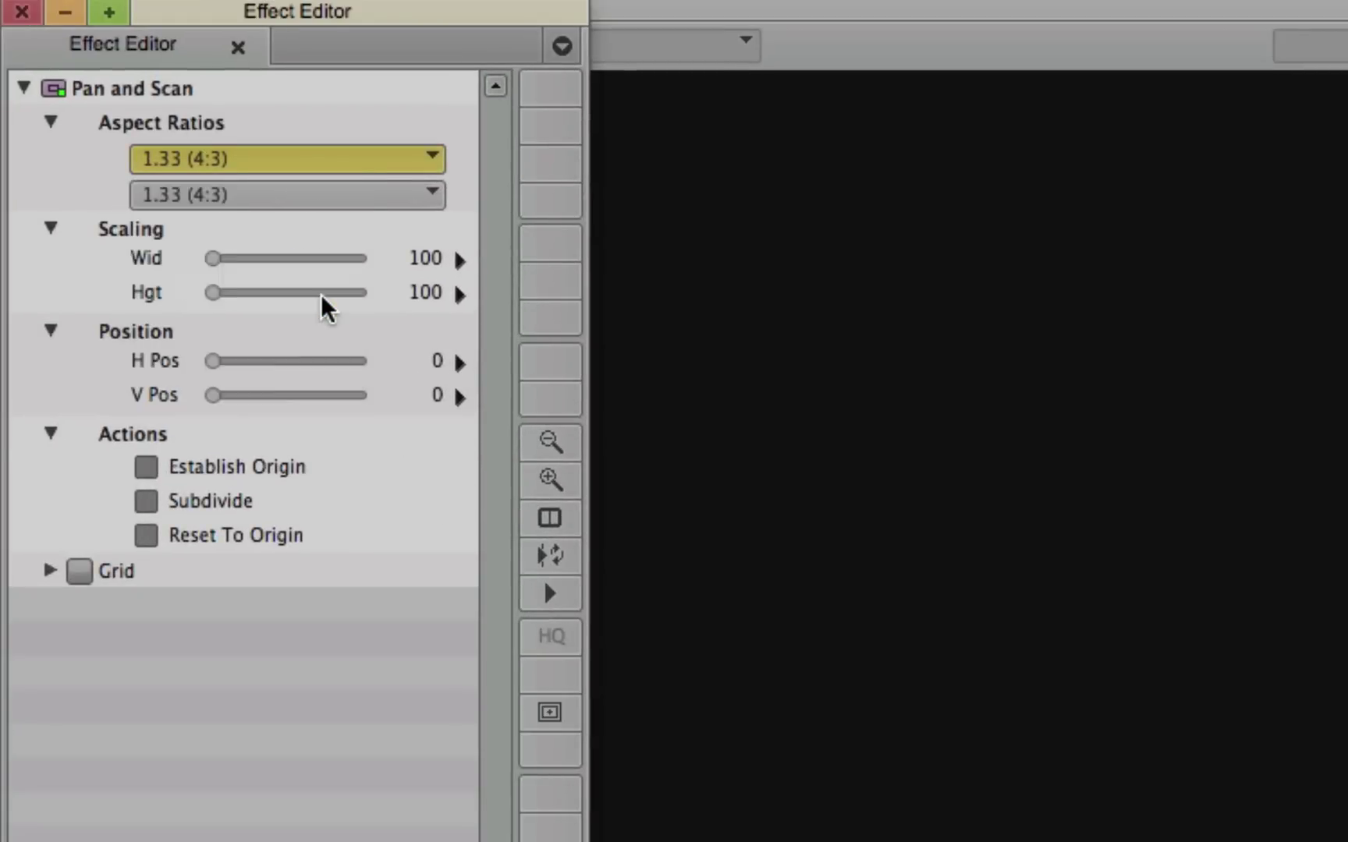
click(336, 193)
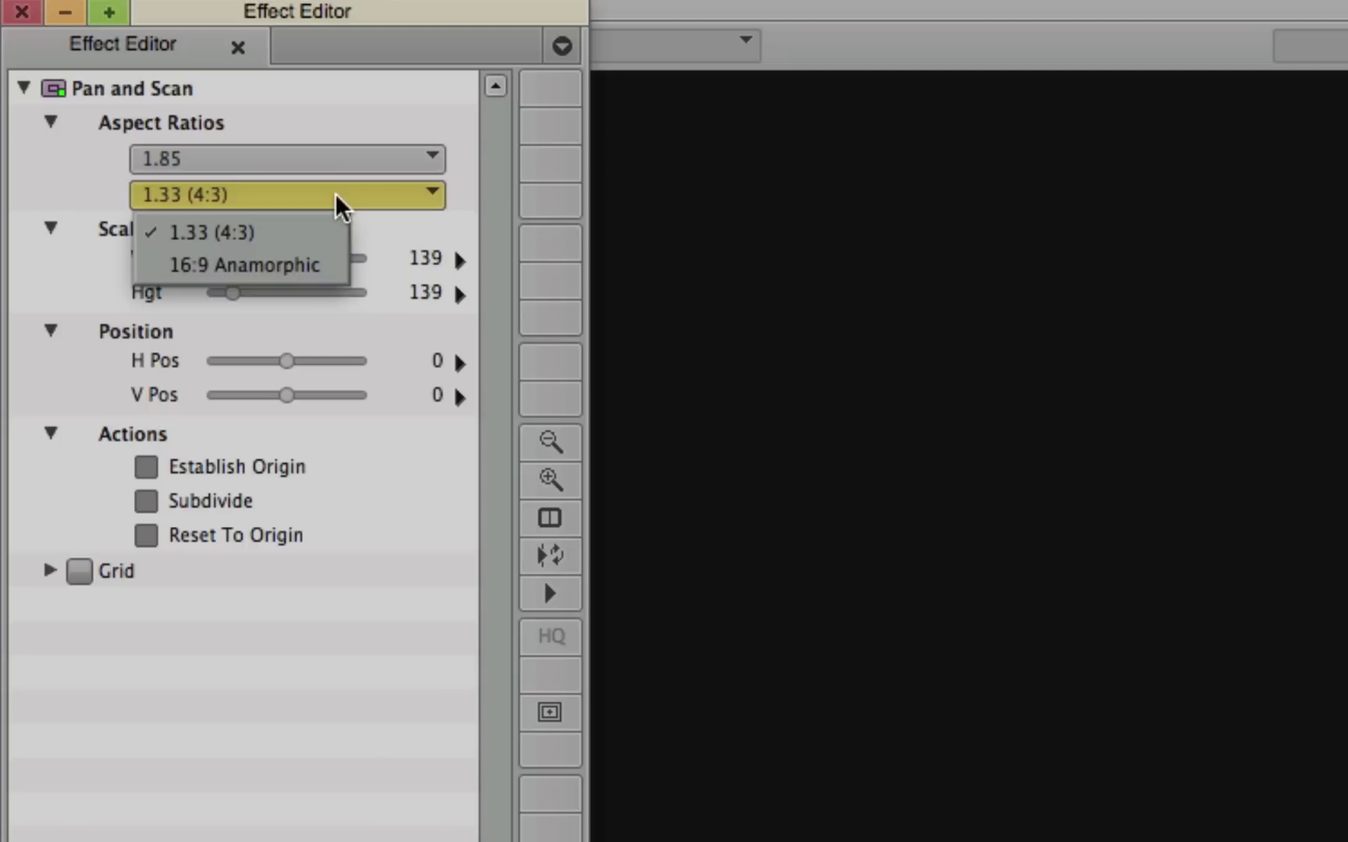
click(277, 266)
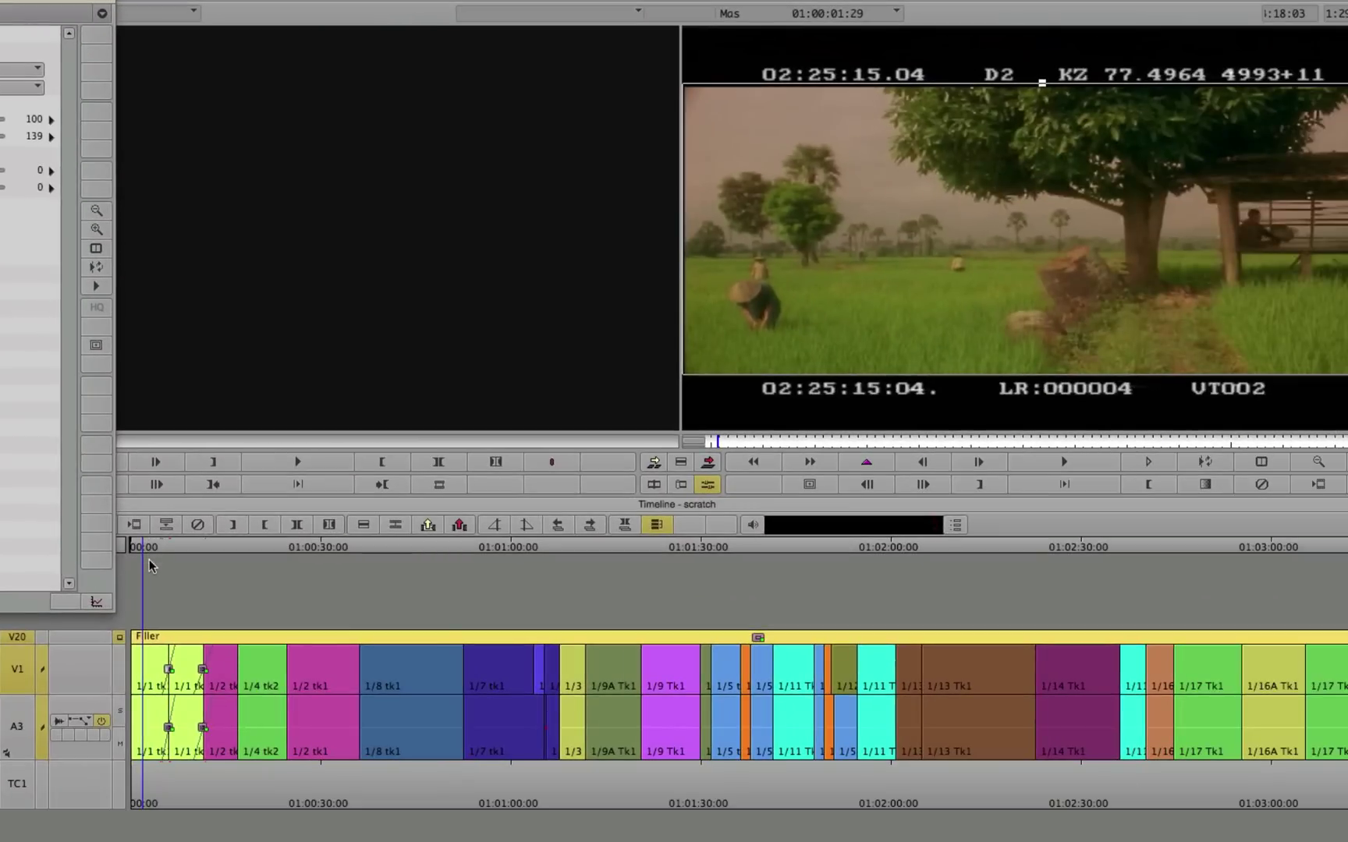
- Scrub the sequence, comparing the V1 timecode footage with the reformatted V20 picture around 01:01:31
click(245, 560)
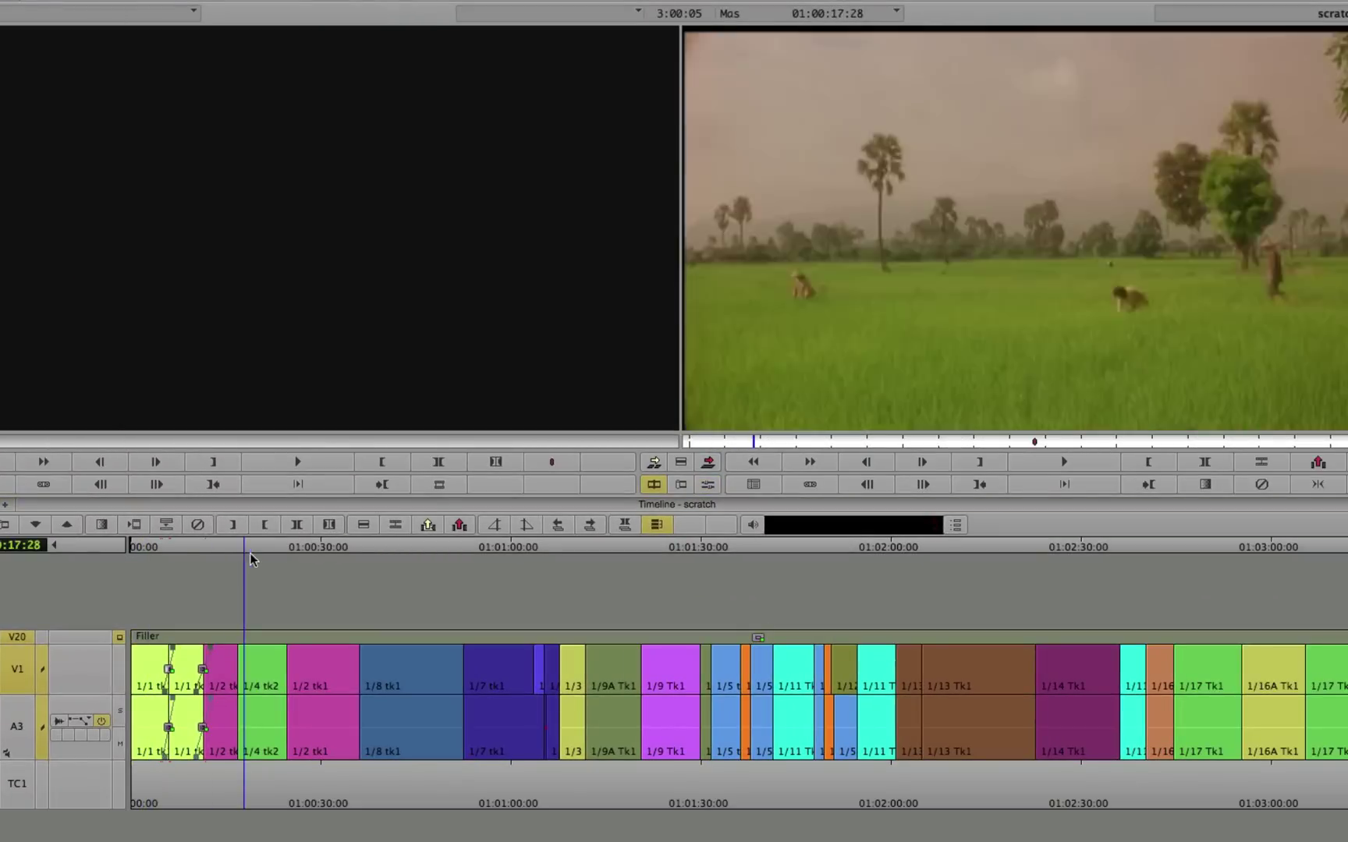
drag(263, 558, 232, 561)
click(104, 672)
click(119, 665)
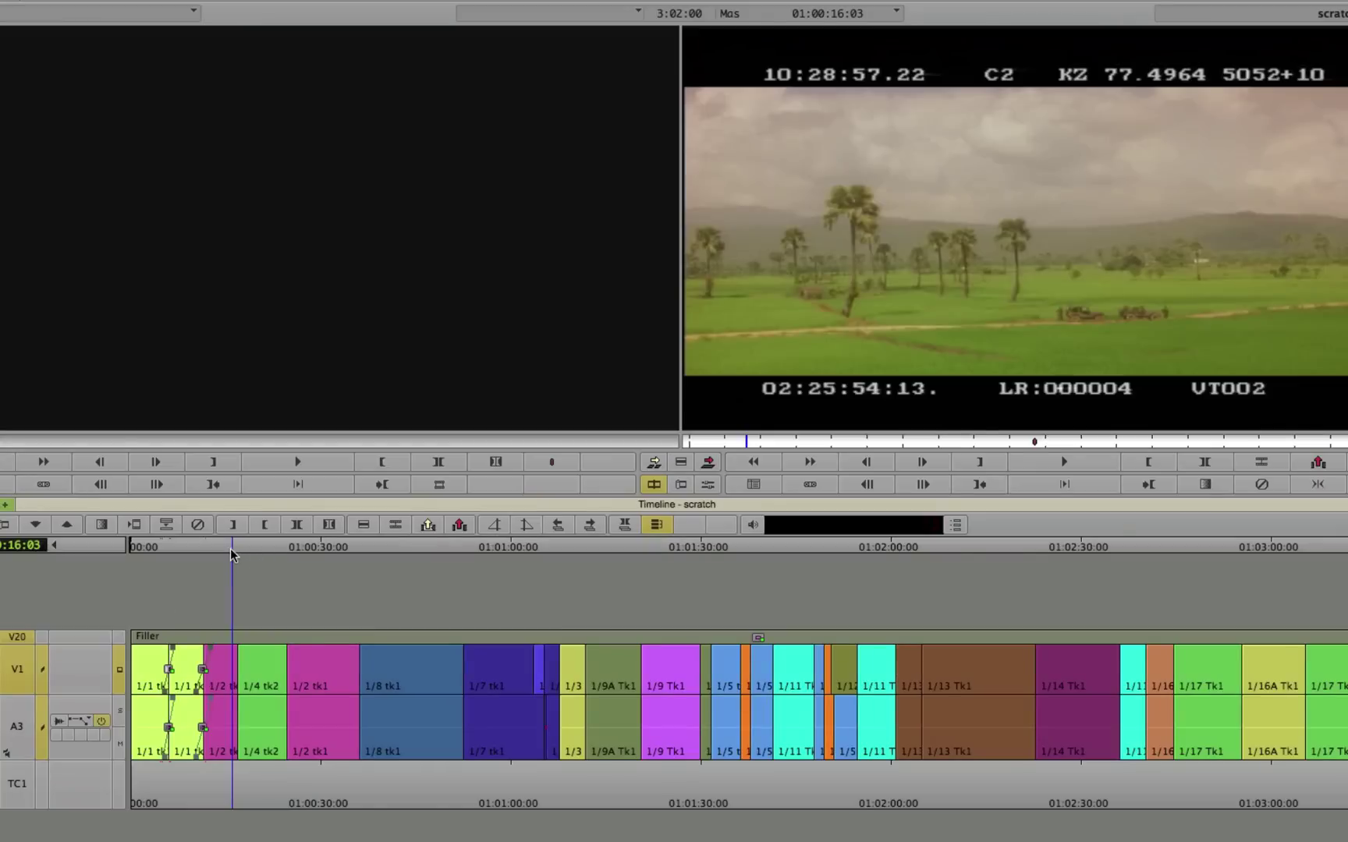
drag(232, 555, 708, 547)
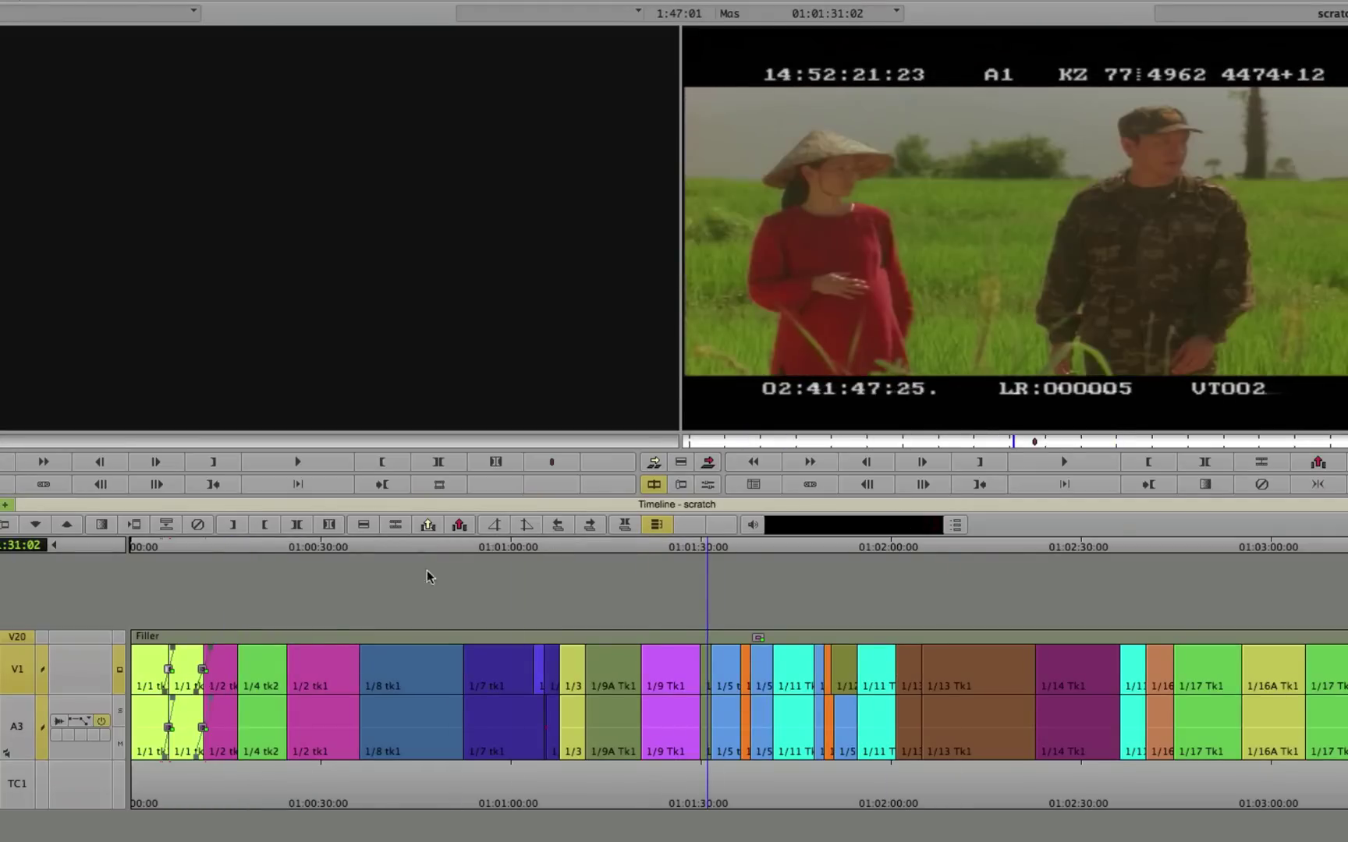
click(119, 638)
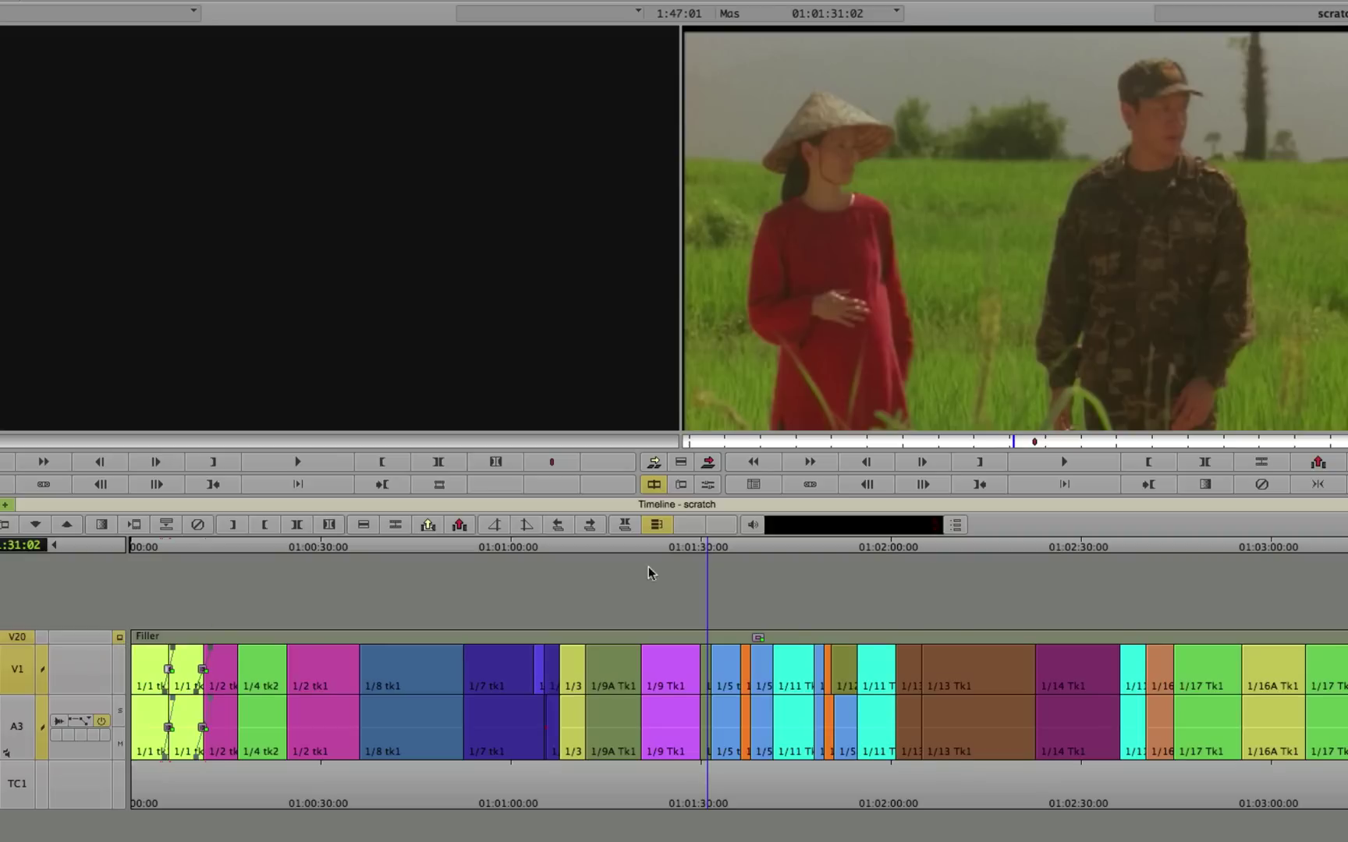
- Shift the trim point forward 12 frames and park at 01:01:28
drag(693, 545, 641, 733)
drag(754, 600, 785, 645)
click(759, 646)
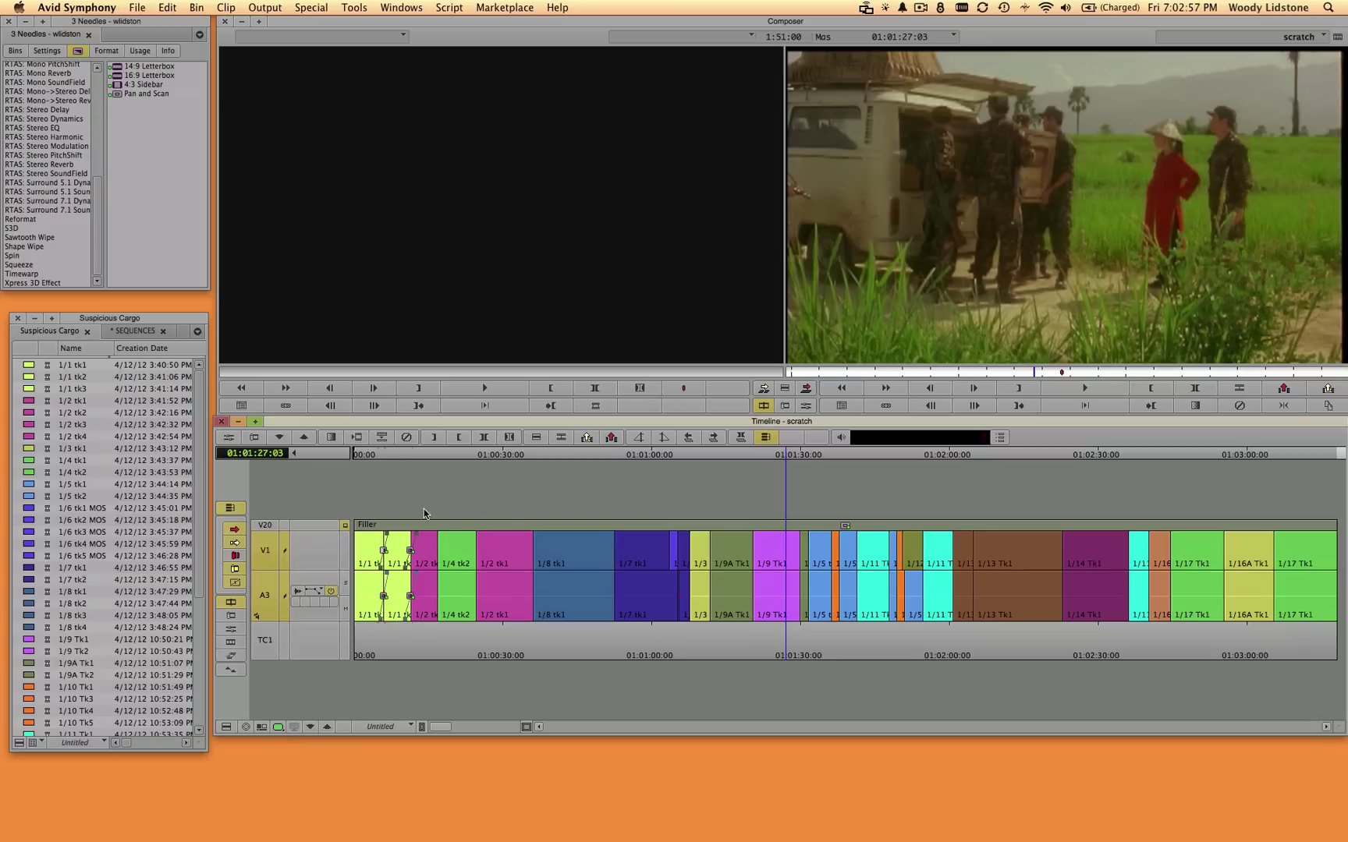
- Switch the project aspect ratio to 4:3 from the record monitor's menu
click(948, 137)
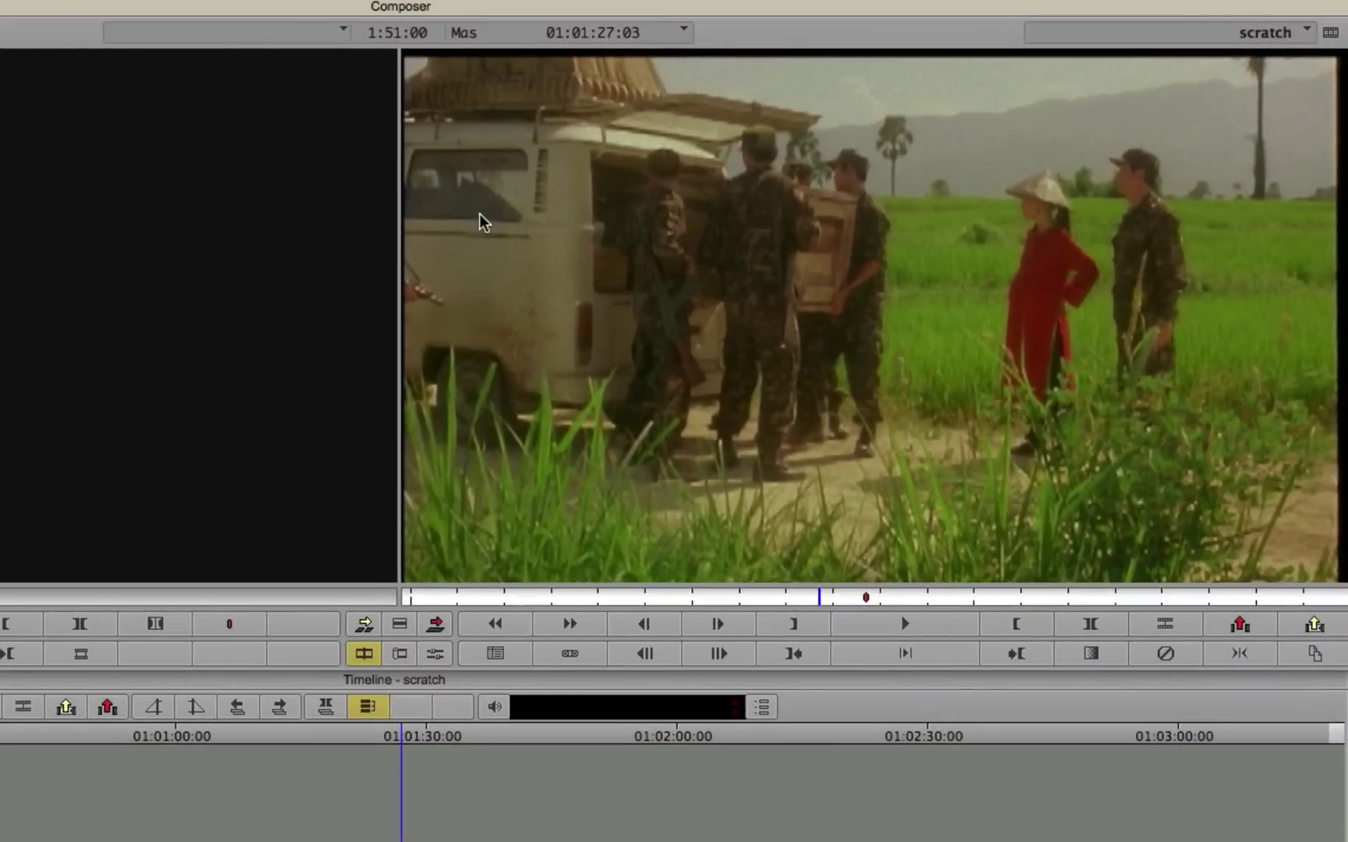
right_click(640, 256)
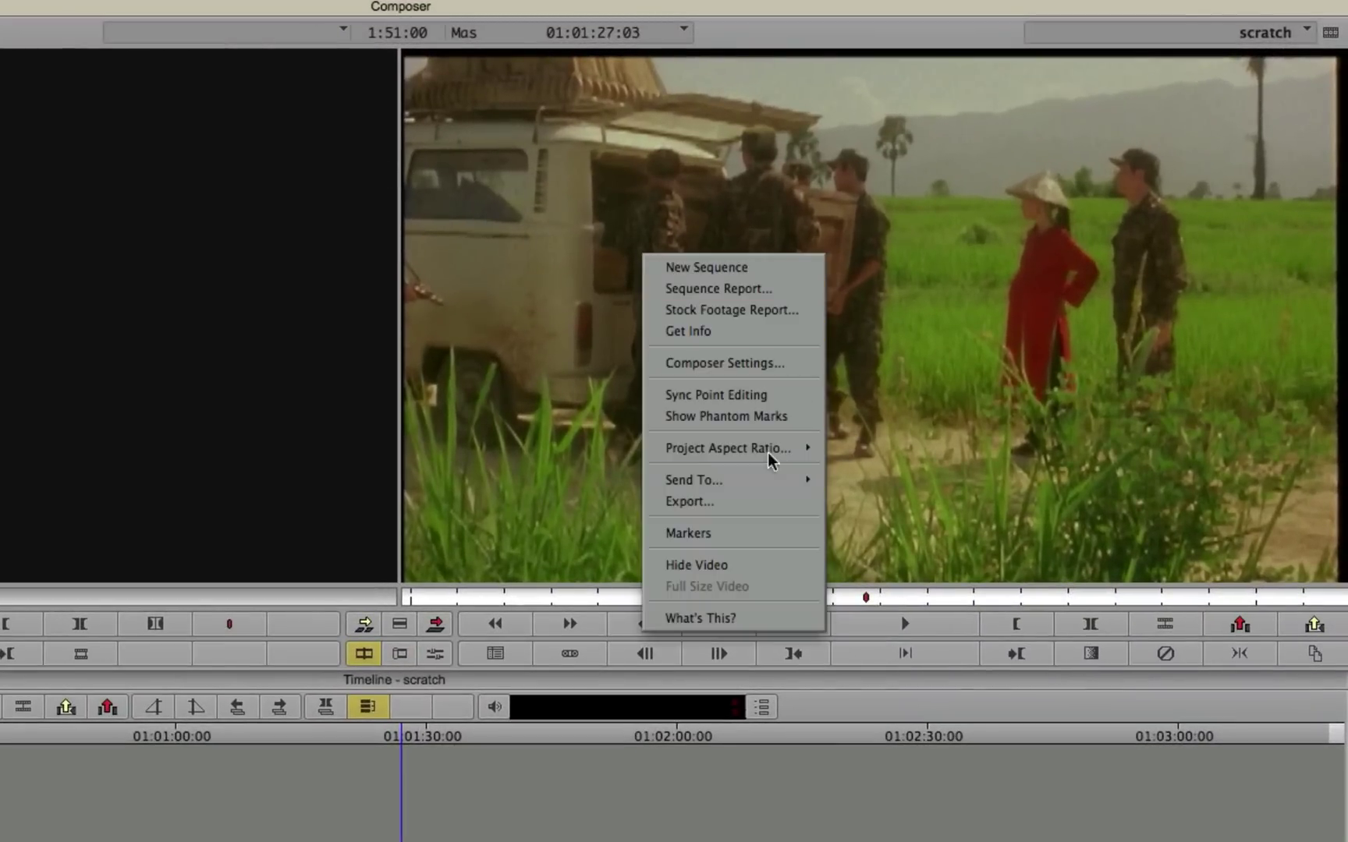
mouse_move(763, 454)
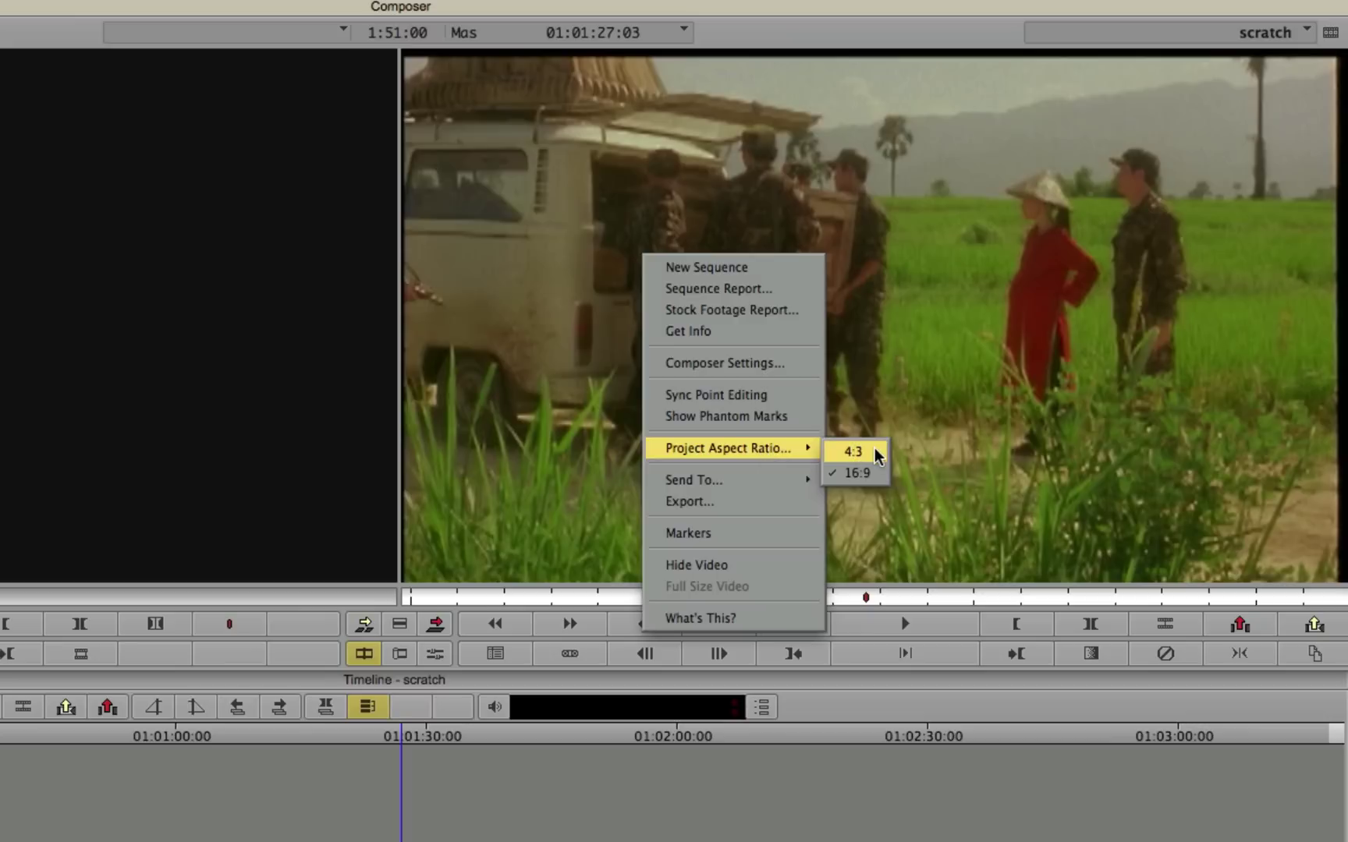
click(853, 451)
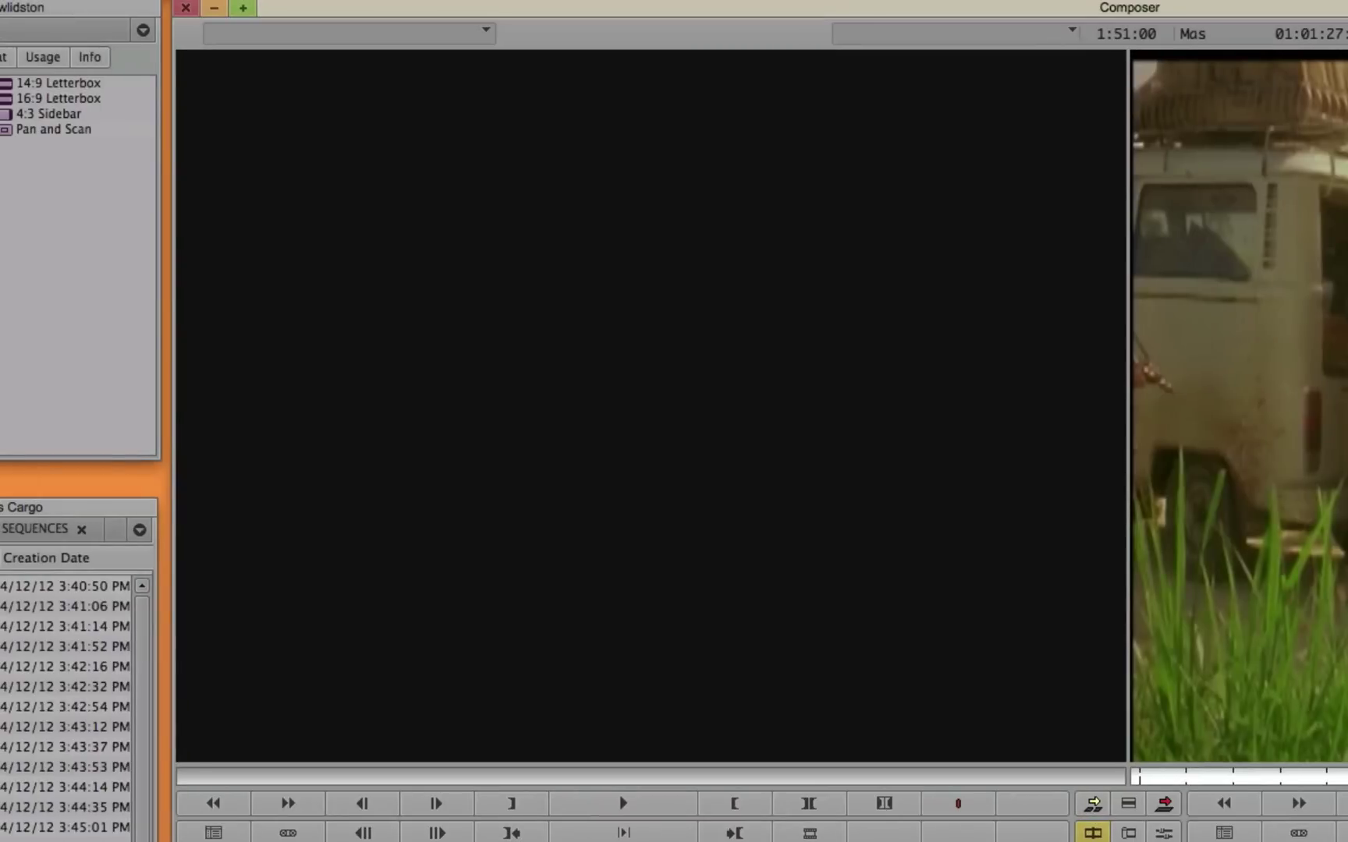
- Change the Pan and Scan target aspect ratio to 1.33 (4:3)
click(1164, 833)
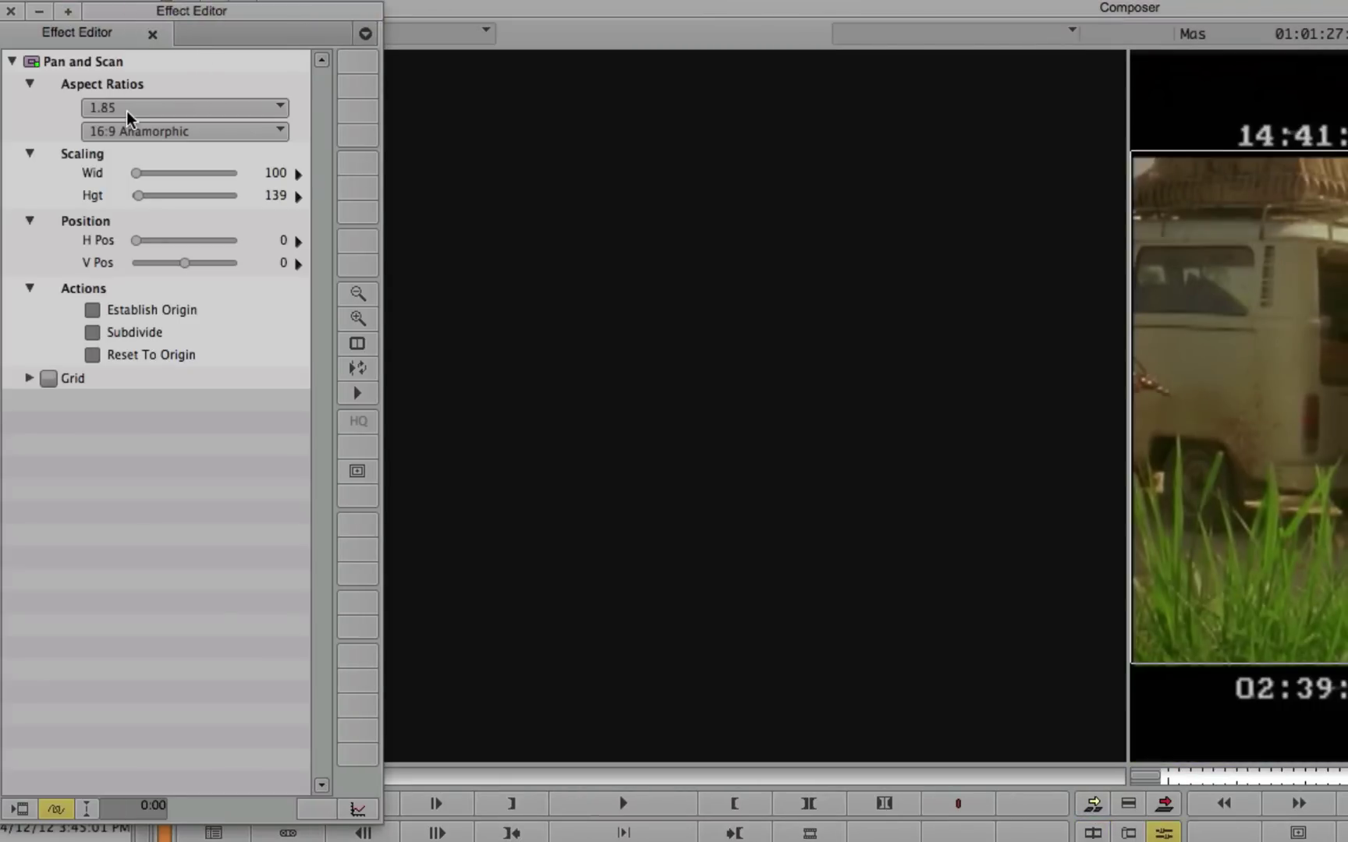
click(224, 134)
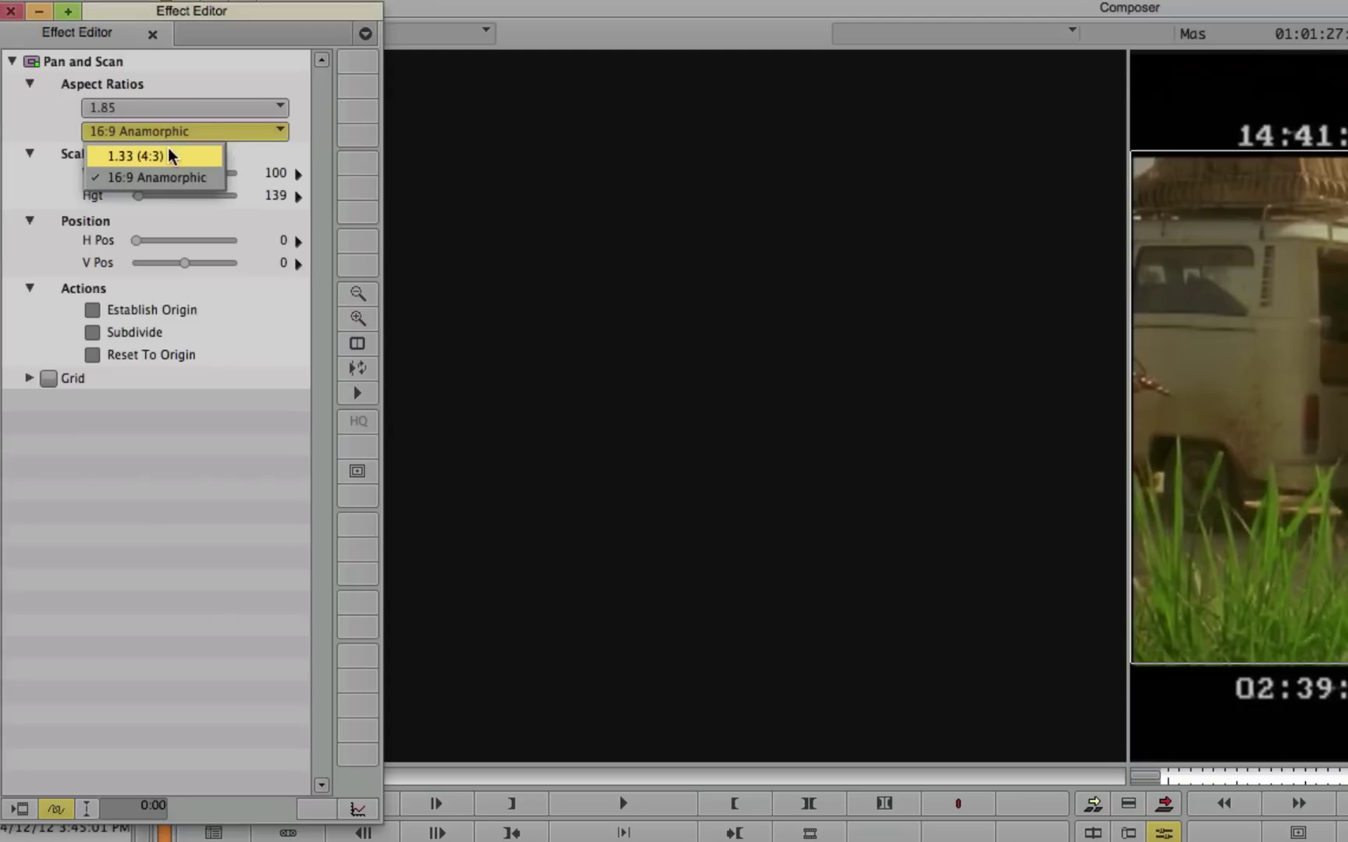
click(186, 157)
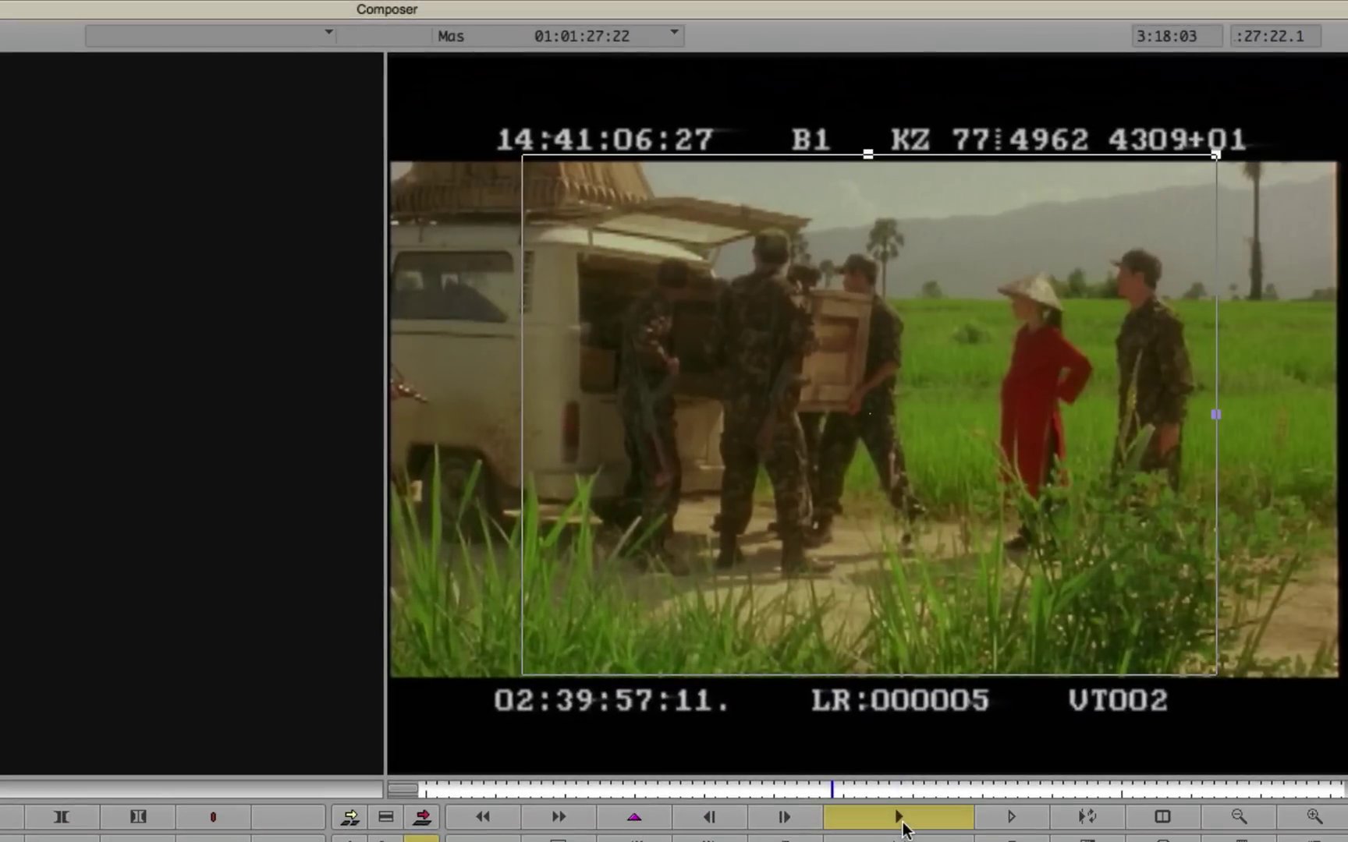
click(900, 819)
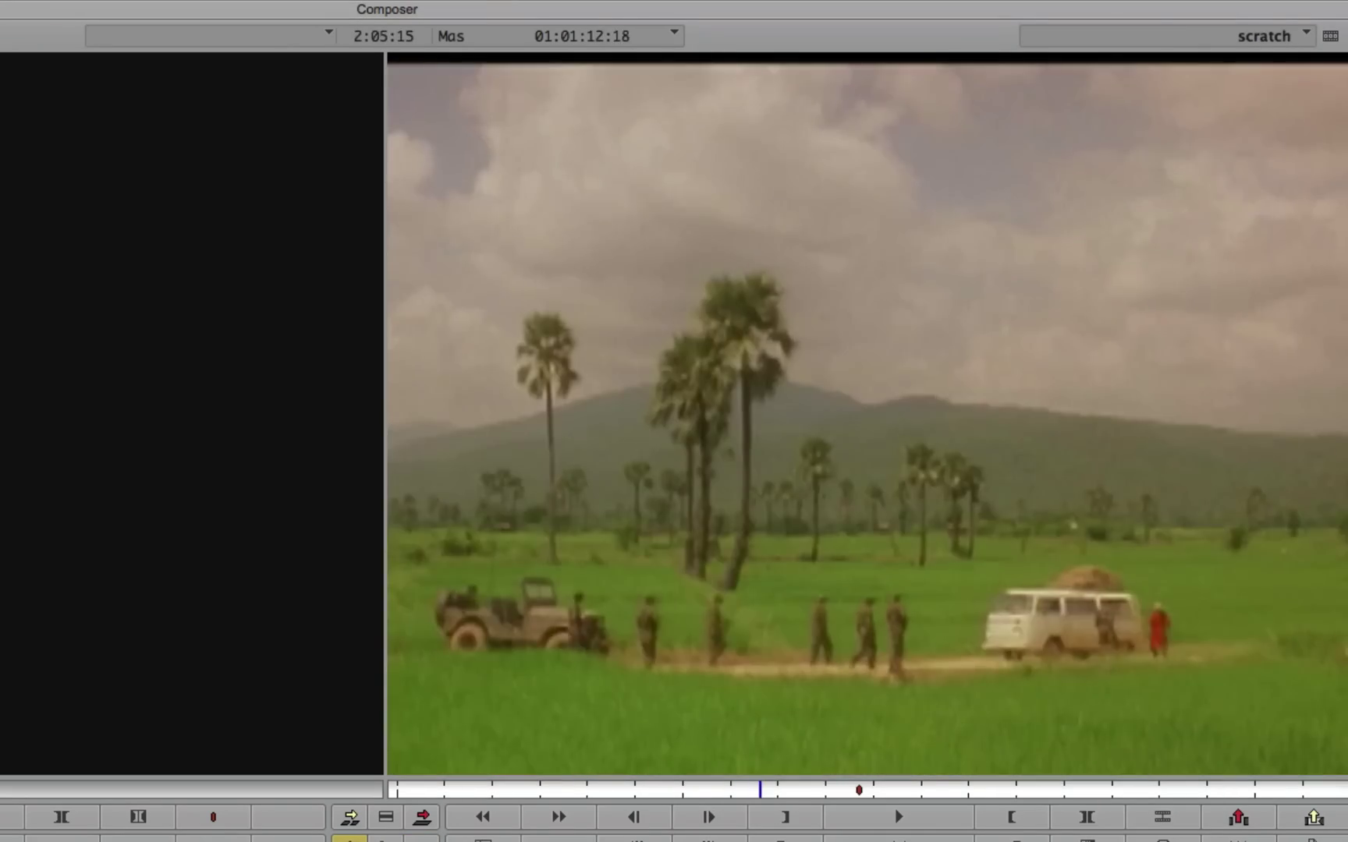
key(l)
key(l)
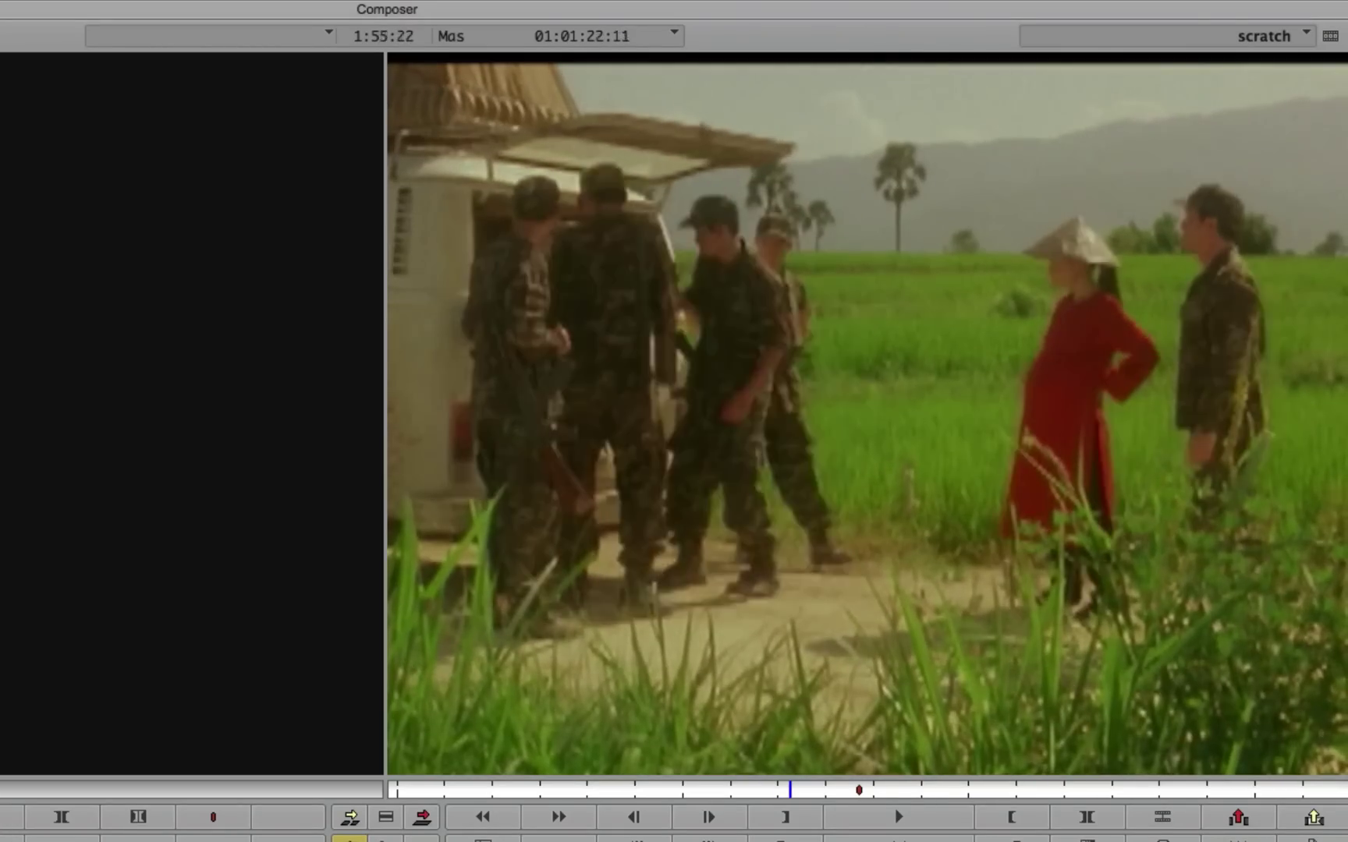
key(j)
key(j)
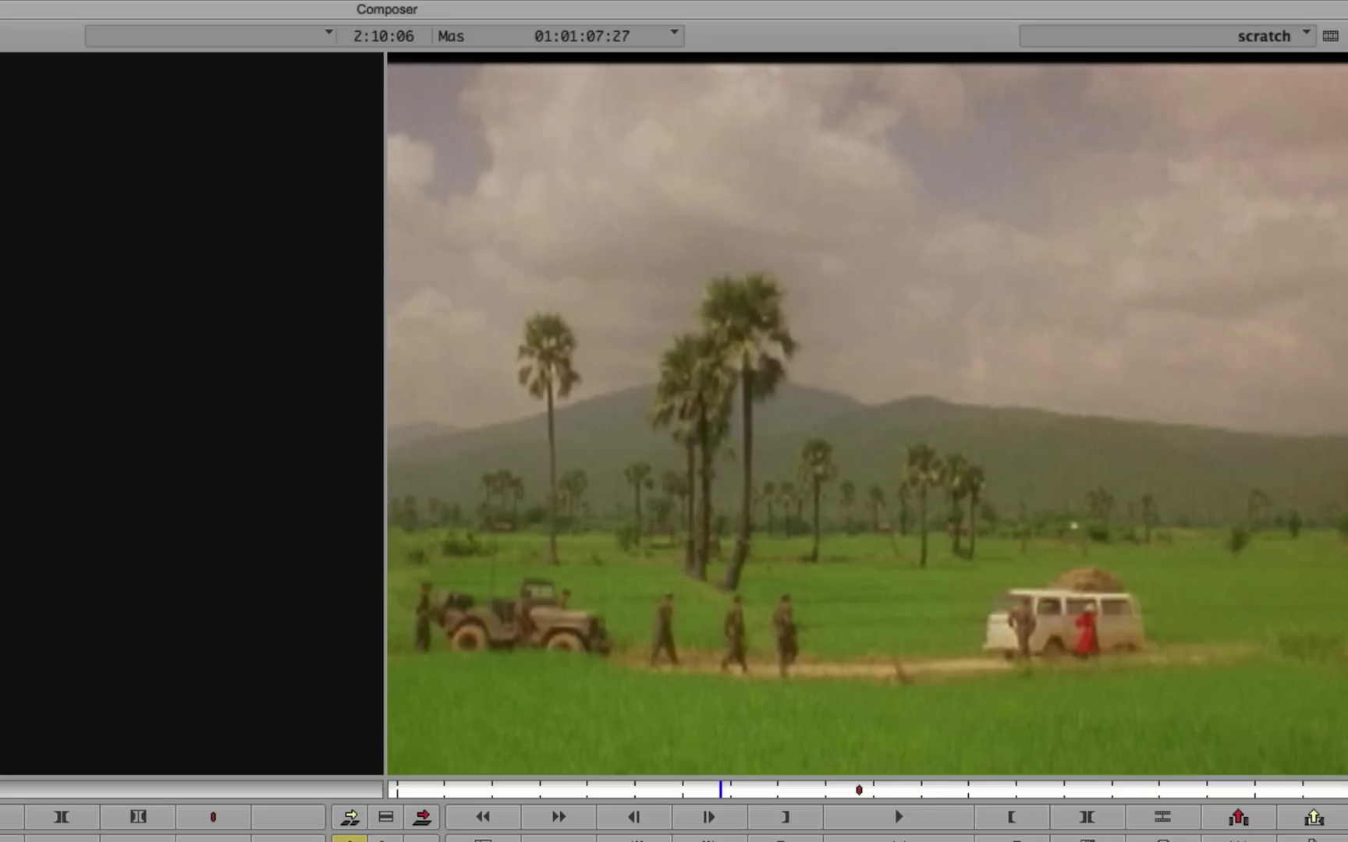
key(j)
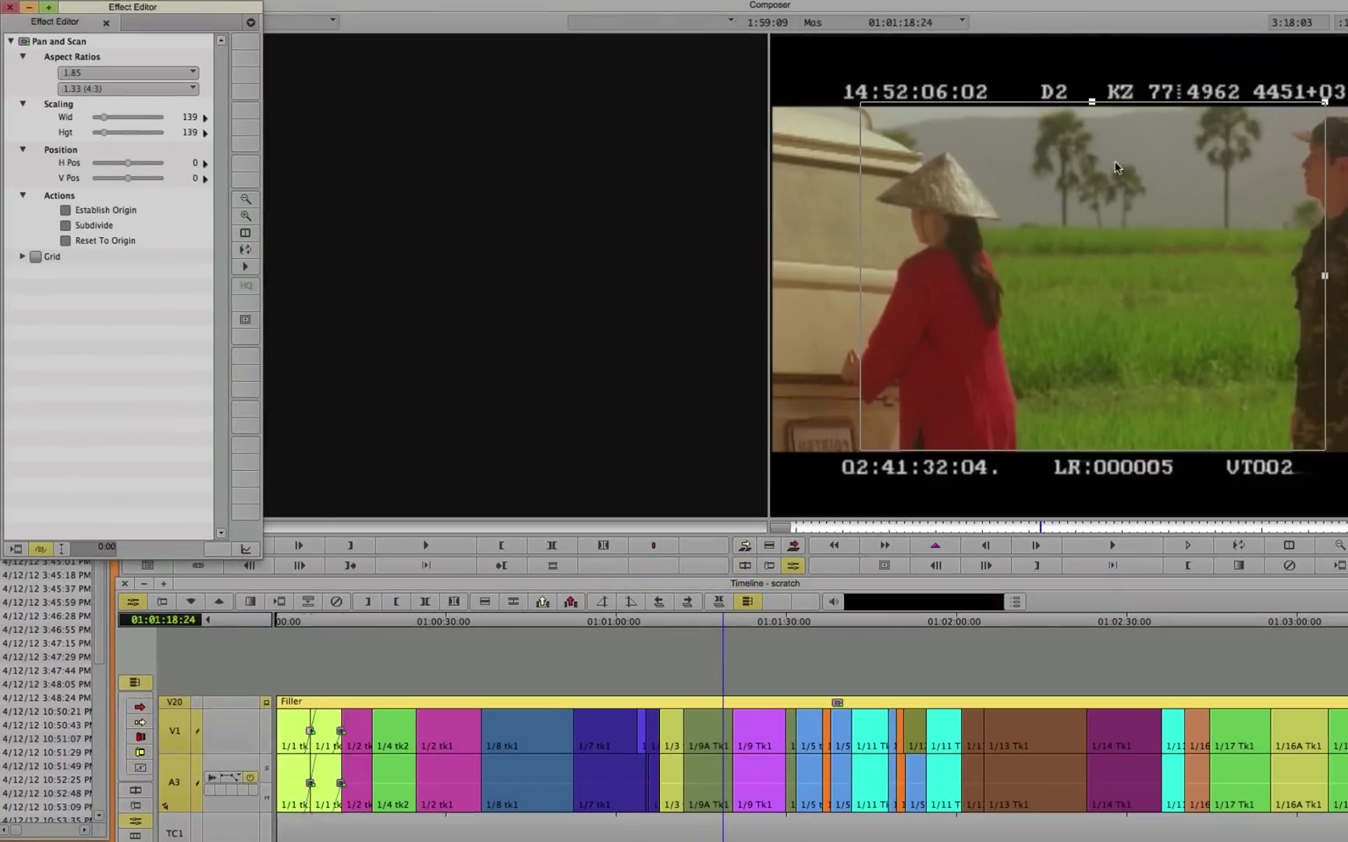
- Pan the 4:3 window left to H Pos -195 and review playback, stopping on the woman and soldier shot
drag(1202, 255, 1095, 258)
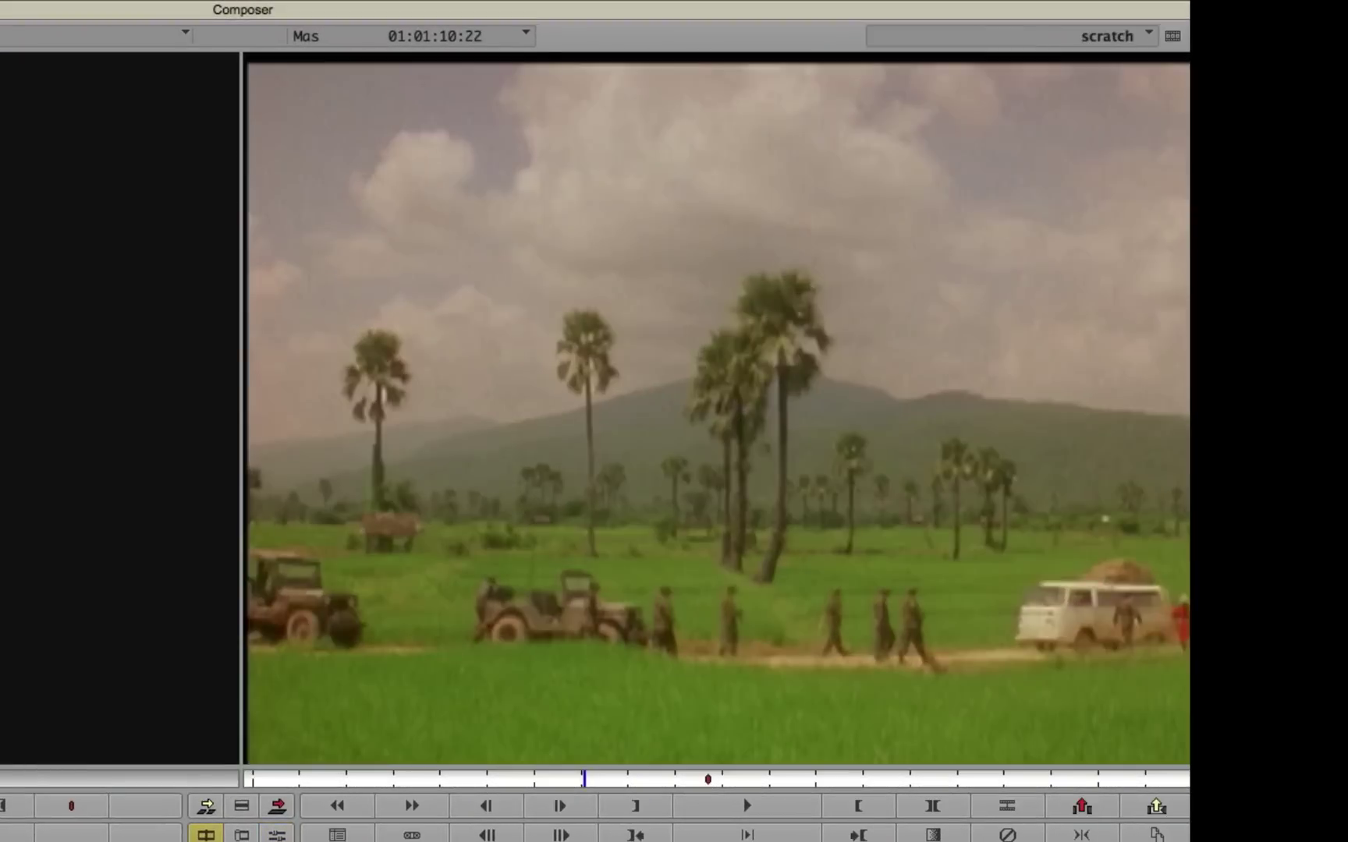
key(space)
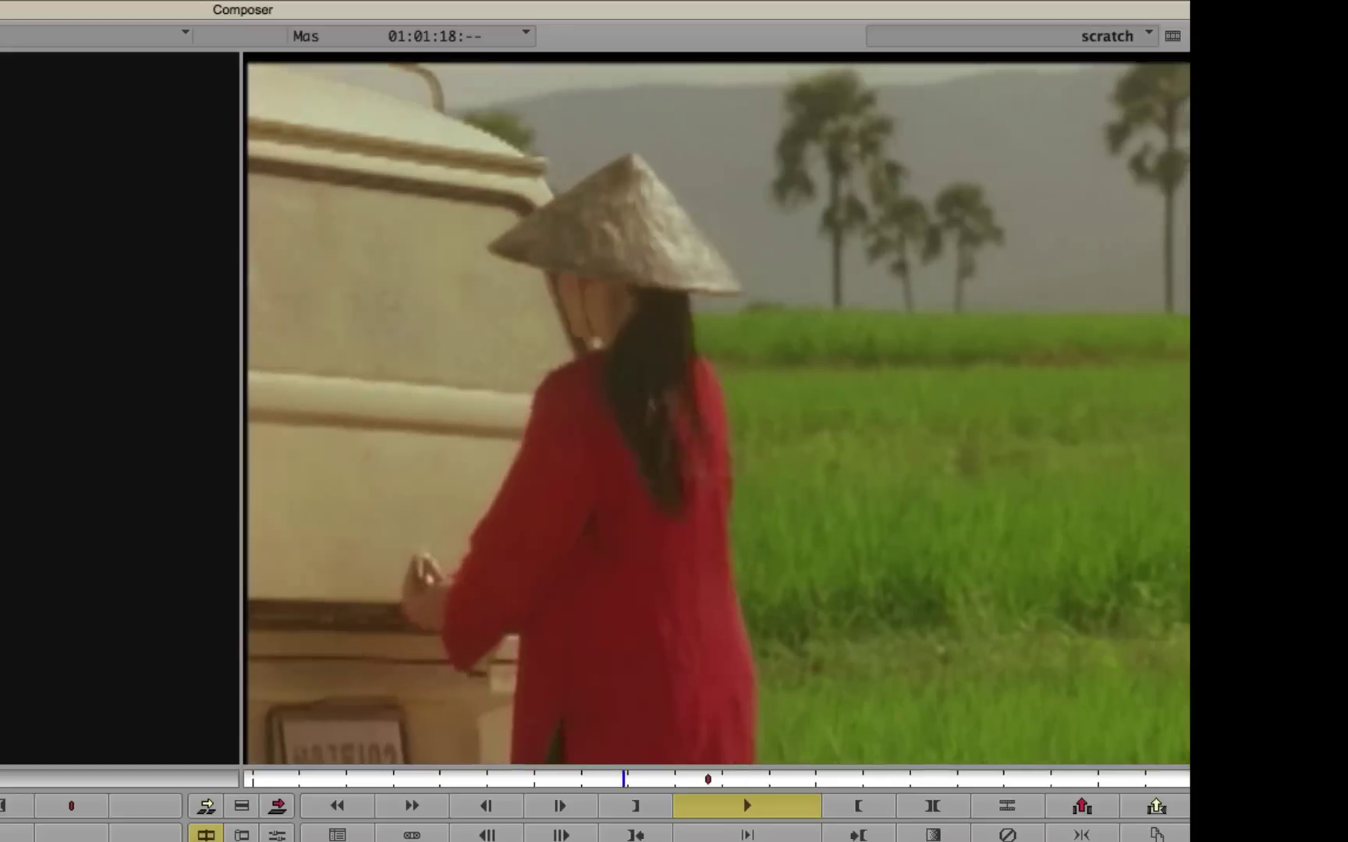
key(space)
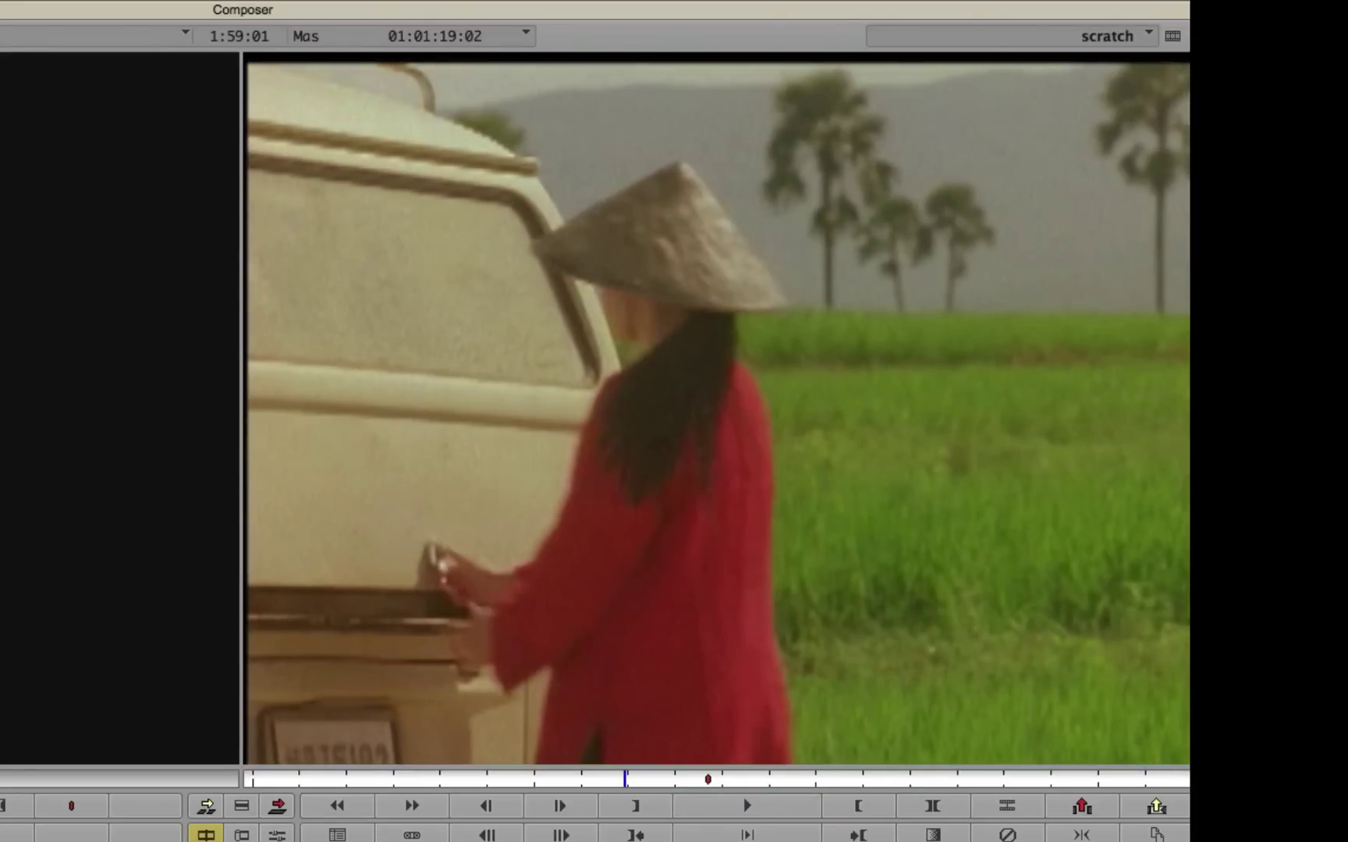
key(space)
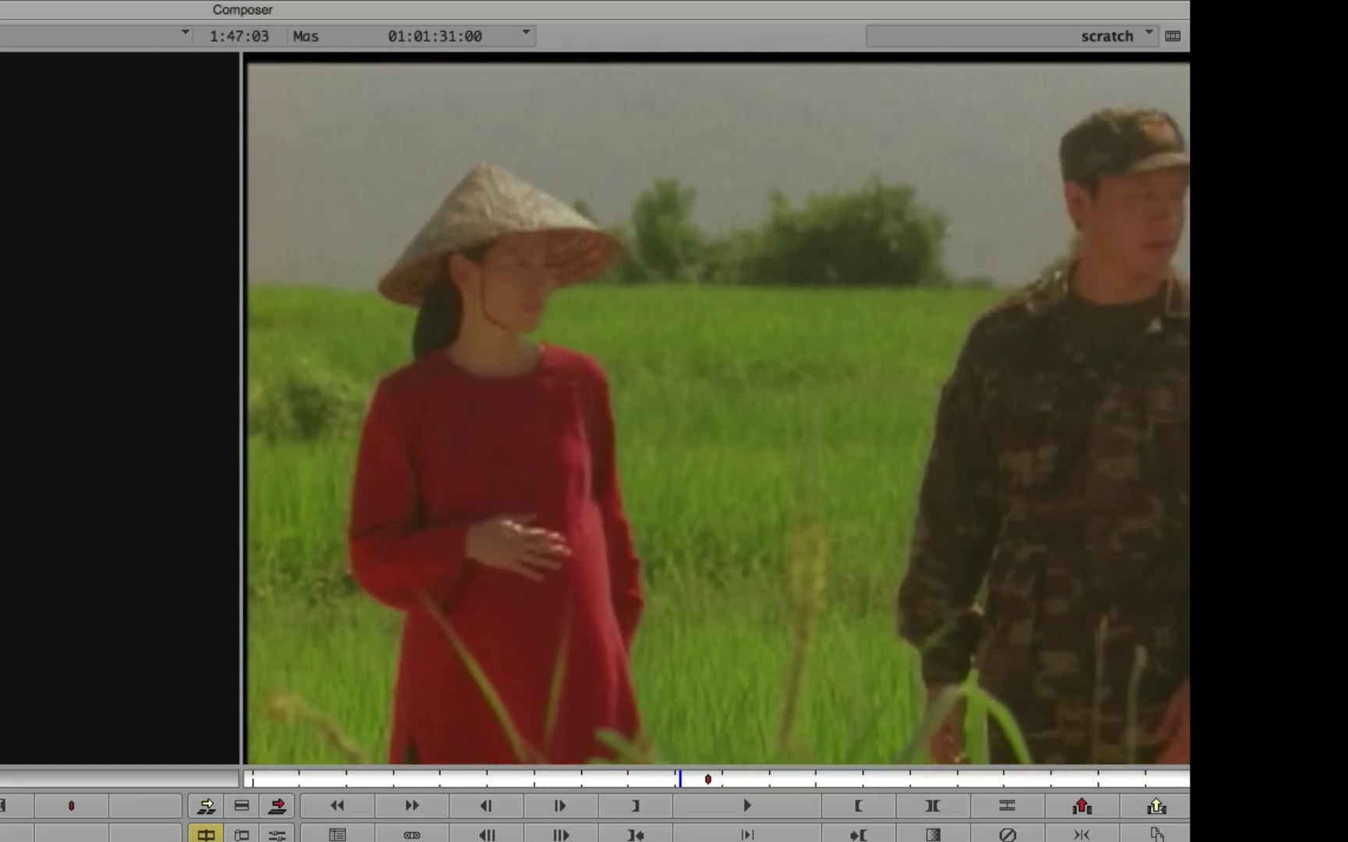
key(Left)
key(Left)
key(Left)
key(Left)
key(Left)
key(Left)
key(Left)
key(Left)
key(Left)
key(Left)
key(Left)
key(Left)
key(Left)
key(Left)
key(Left)
key(Left)
key(Left)
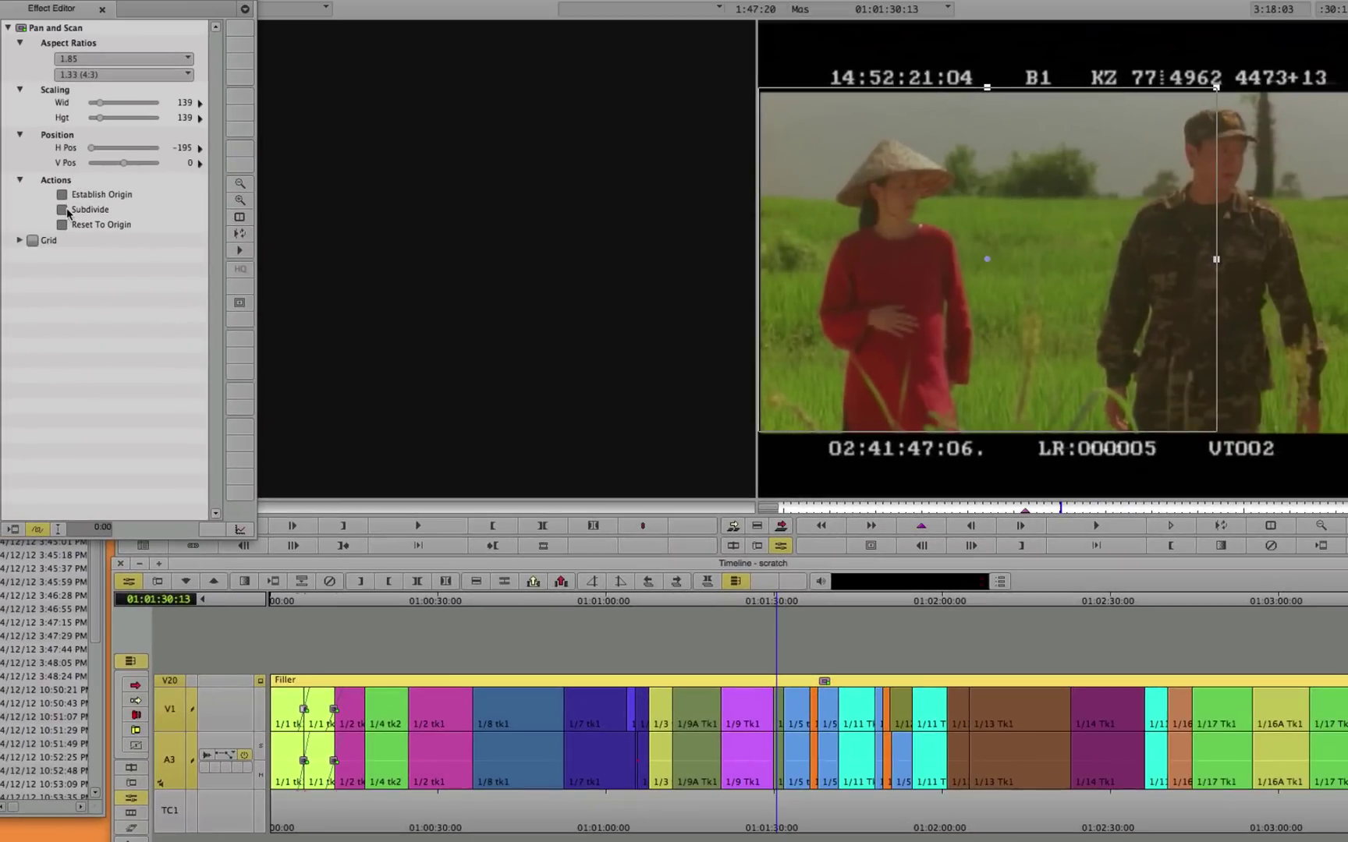
- Subdivide the V20 Pan and Scan per shot and select one of the new segments
click(64, 210)
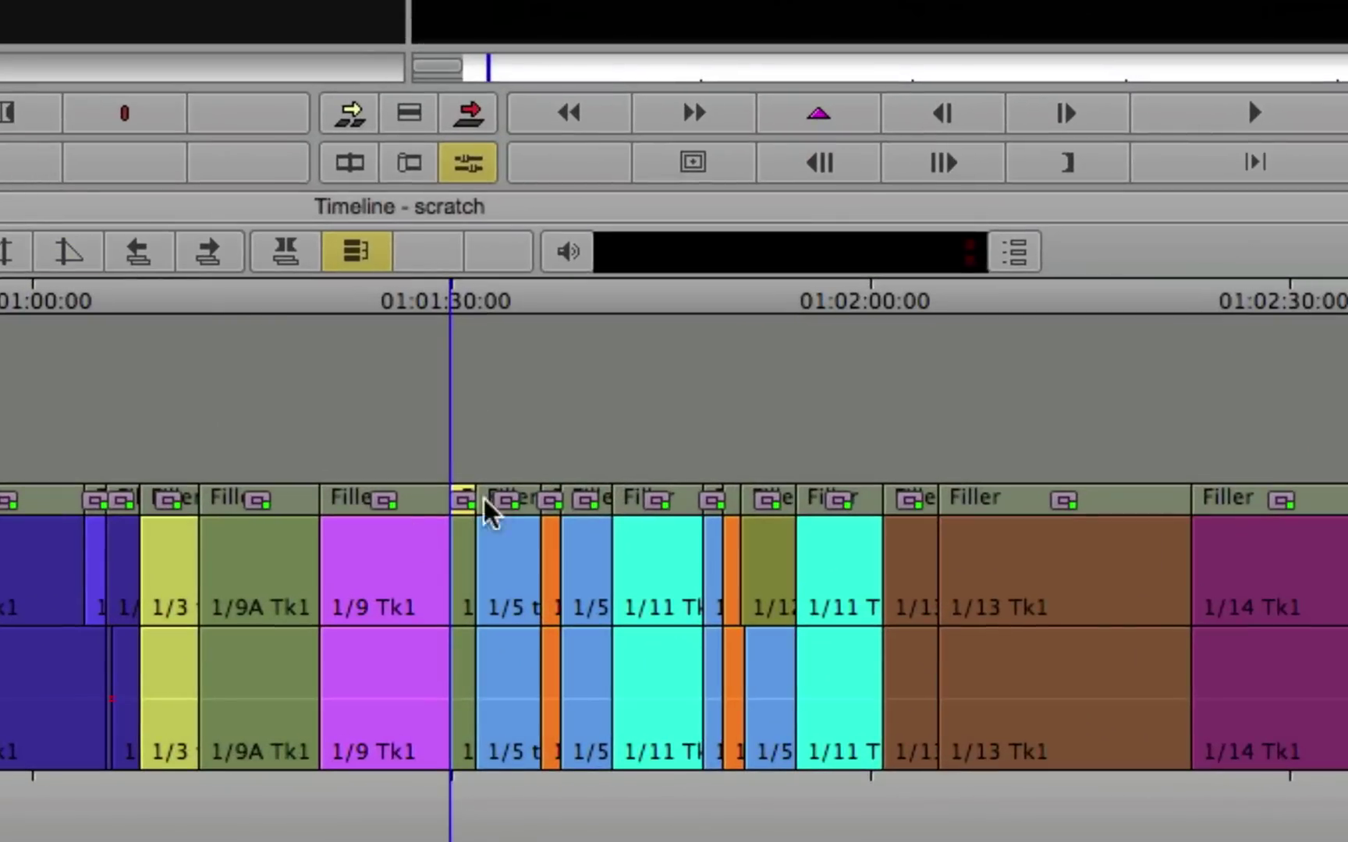
click(506, 503)
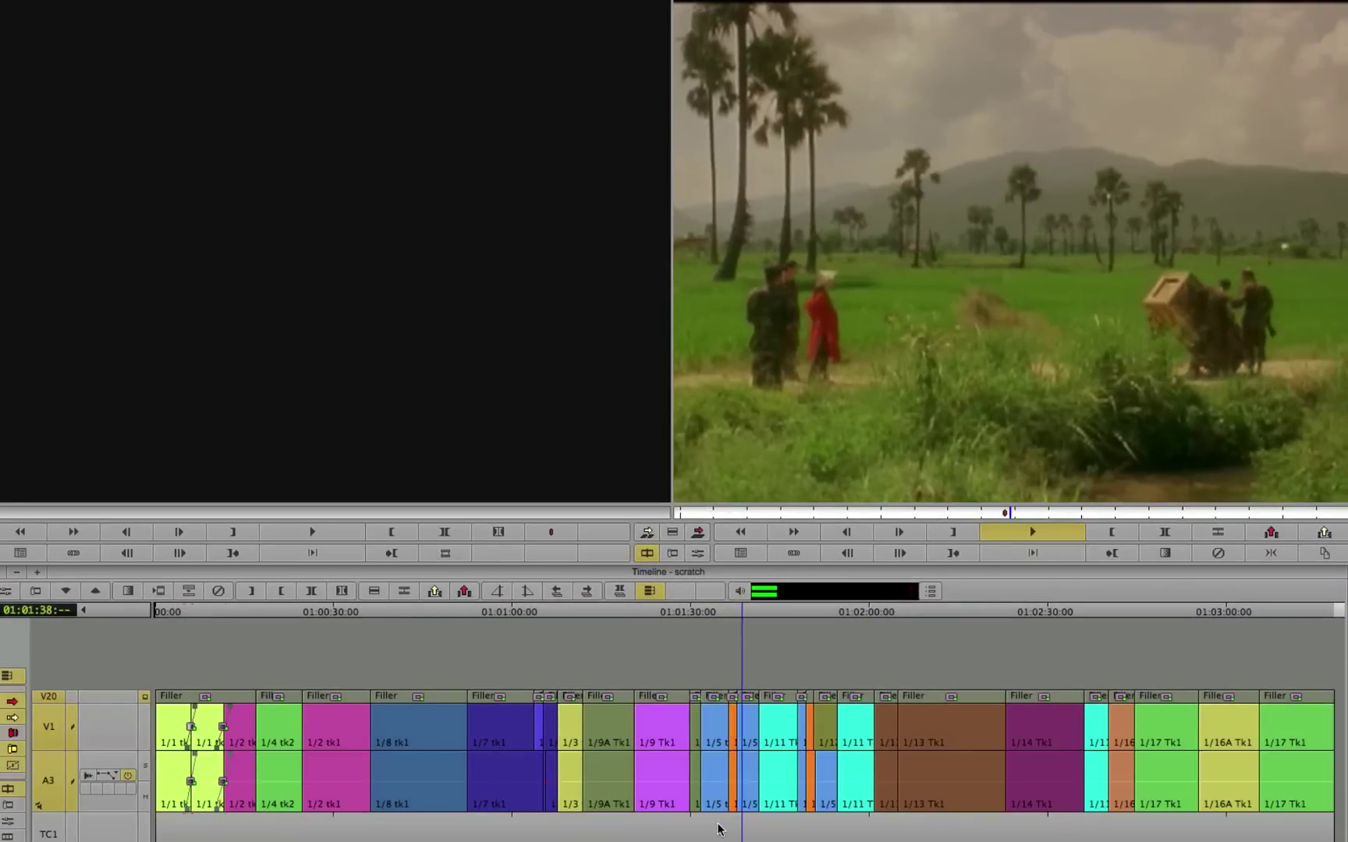
key(space)
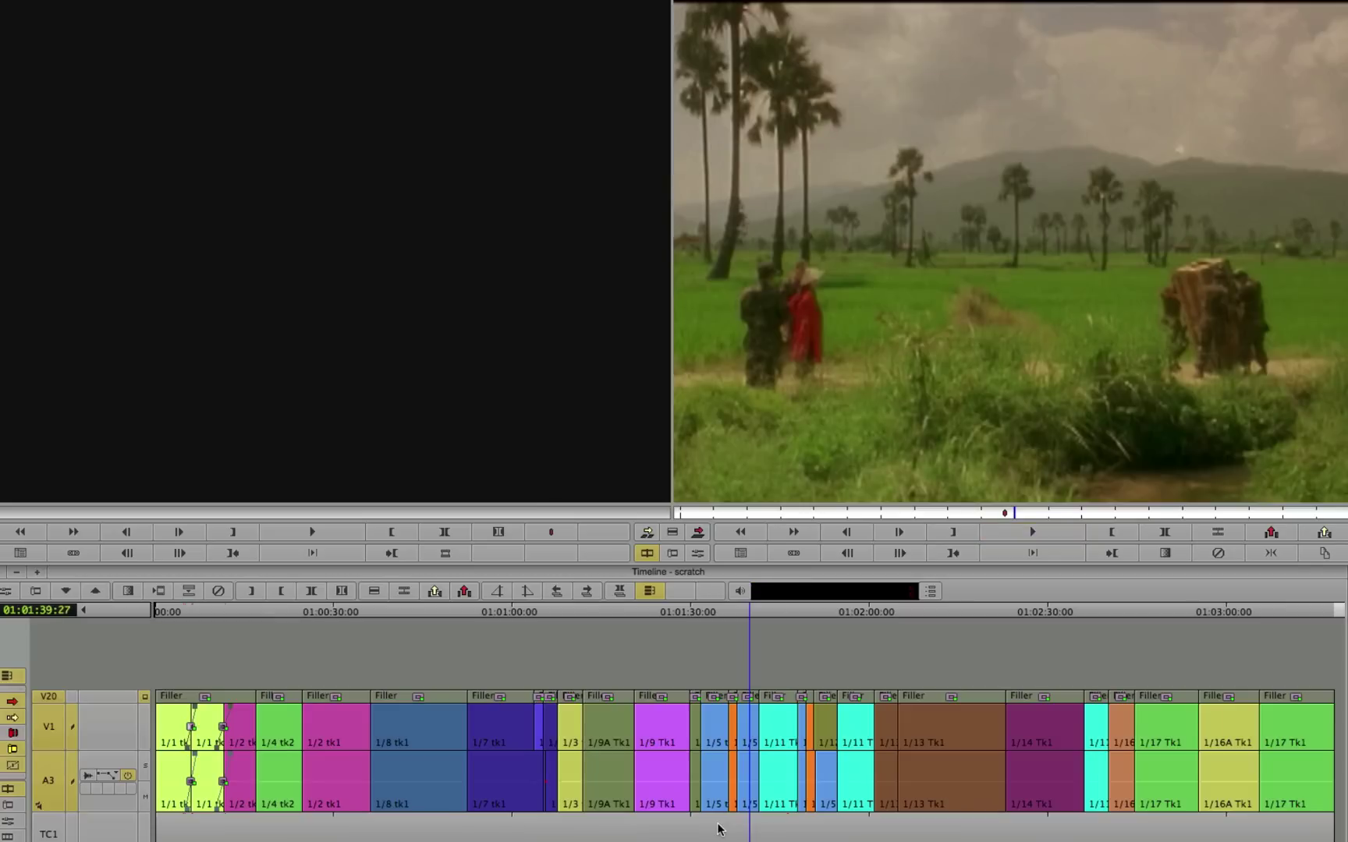